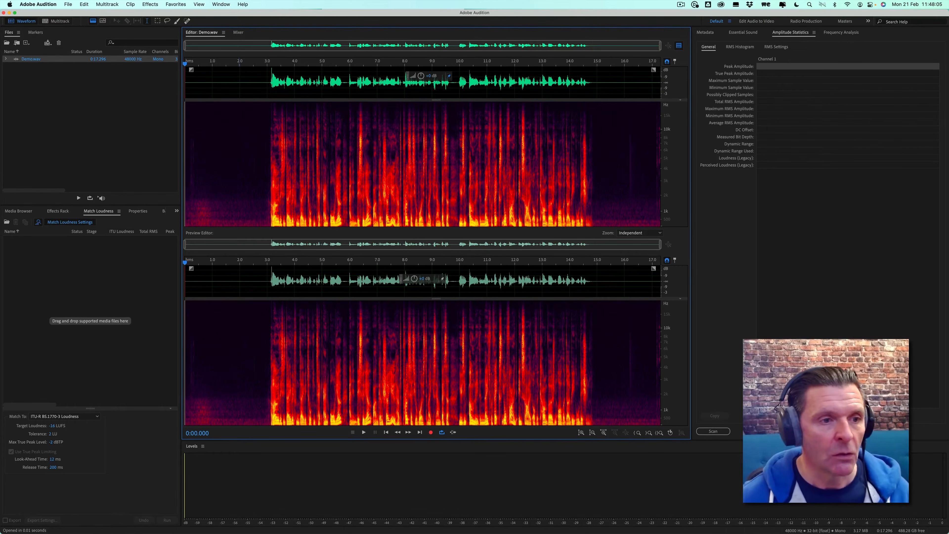
Open the Effects Rack and insert DeNoise into the first slot with the Heavy Noise Reduction preset
left_click(57, 211)
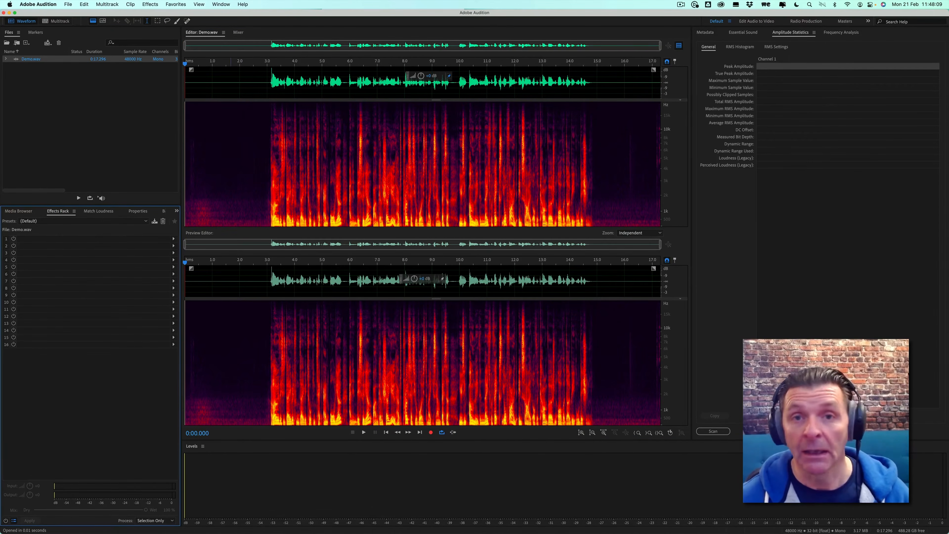
left_click(173, 238)
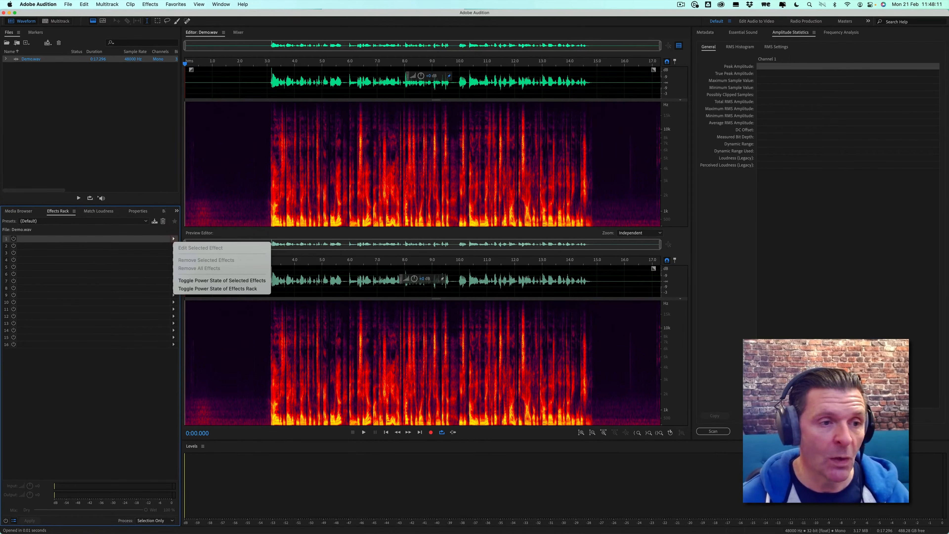
left_click(174, 239)
left_click(173, 238)
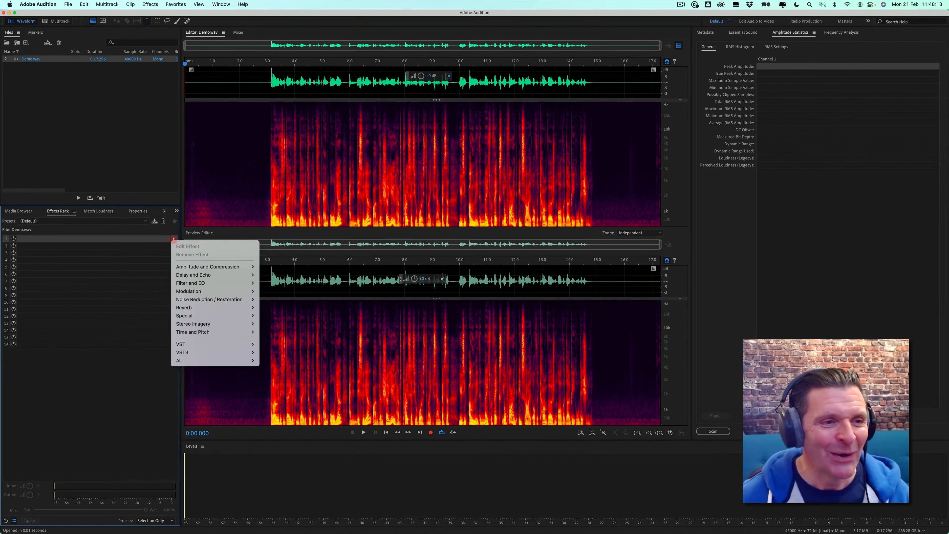
mouse_move(198, 299)
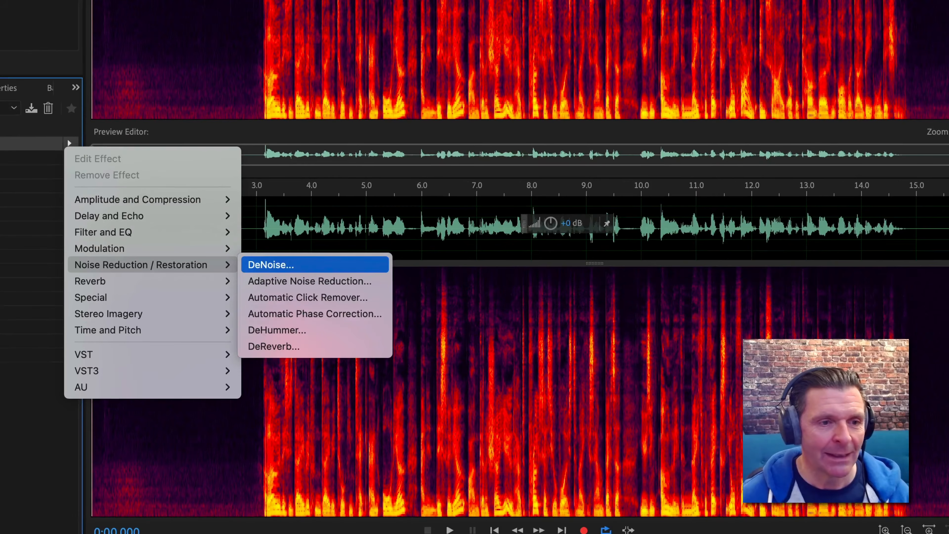
left_click(271, 264)
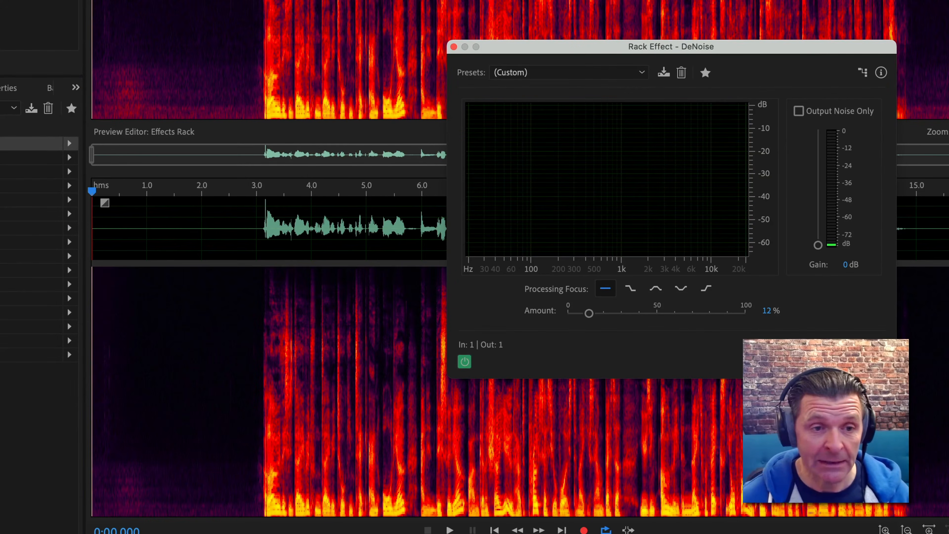
left_click(569, 72)
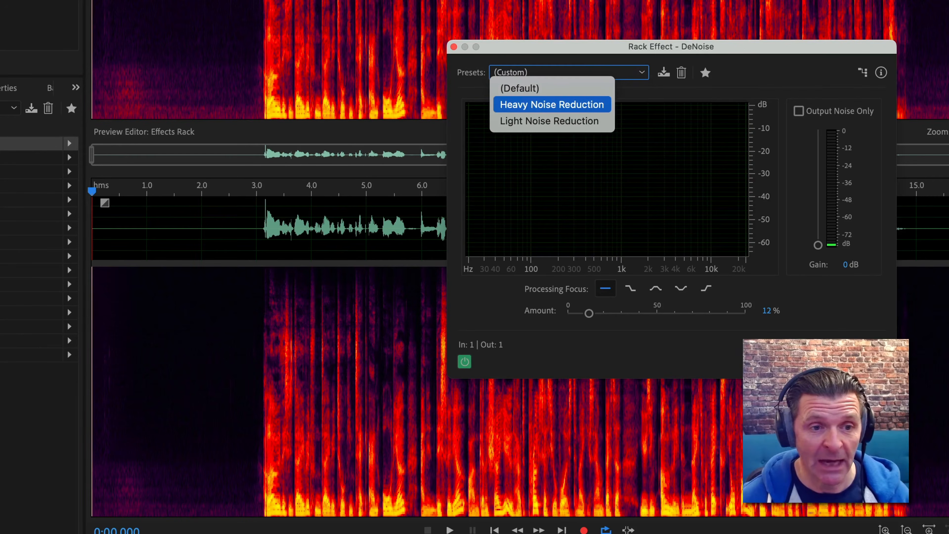
left_click(552, 104)
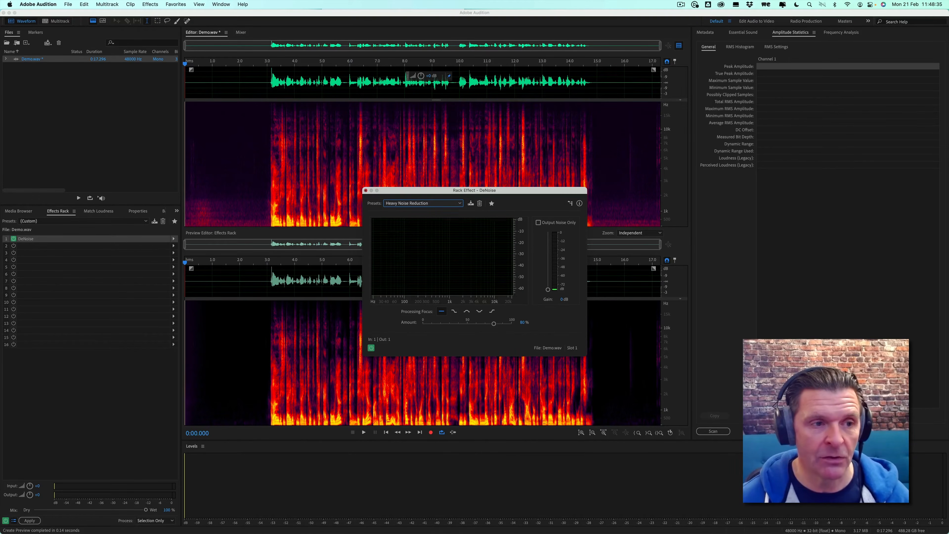
Close the DeNoise window and remove the DeNoise effect from the rack
left_click(366, 190)
right_click(112, 240)
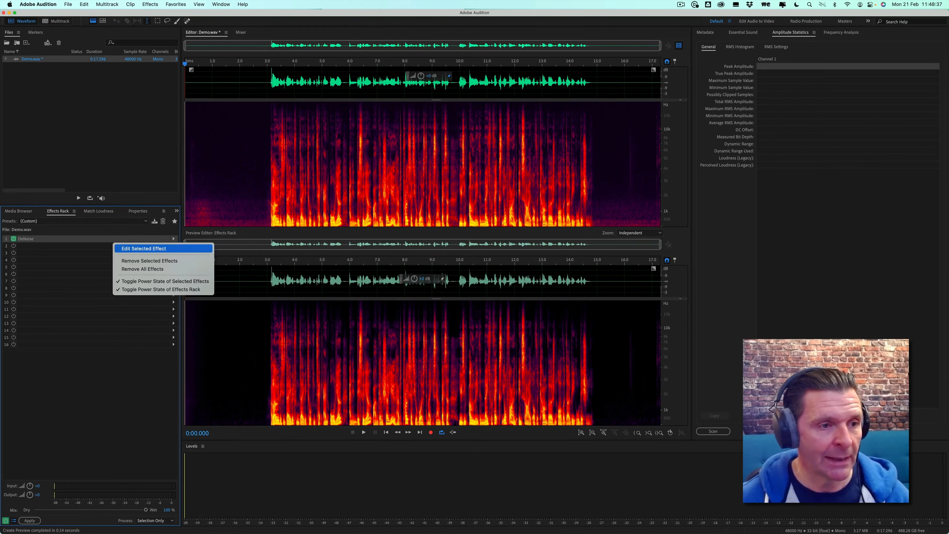
left_click(141, 261)
Select and play back the silent section before the speech, then undo and clear the selection
left_click_drag(243, 214, 211, 217)
key("n")
key("space")
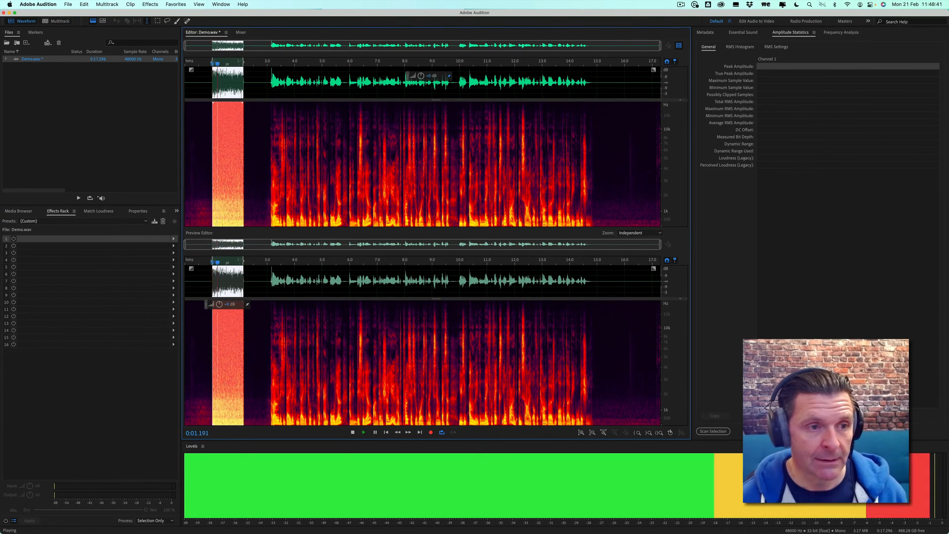
key("space")
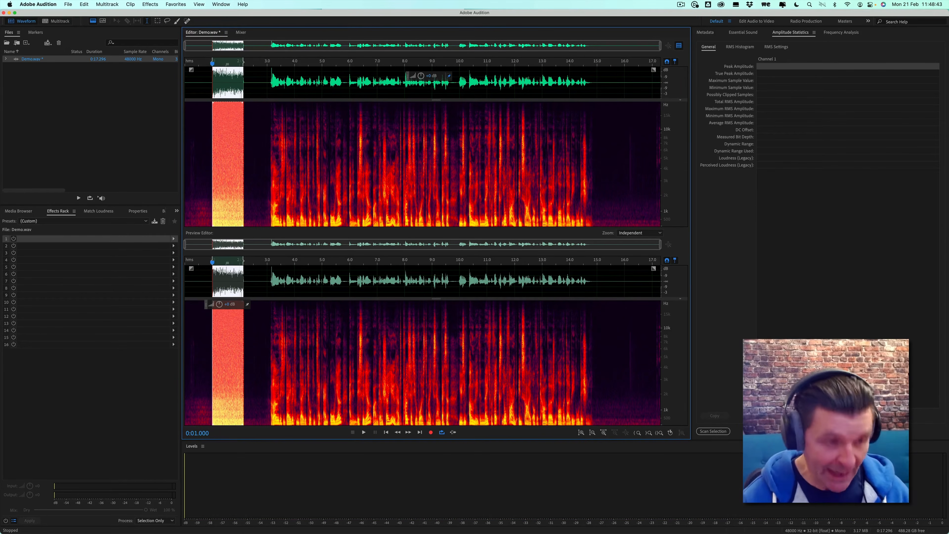
key("super+z")
left_click(246, 218)
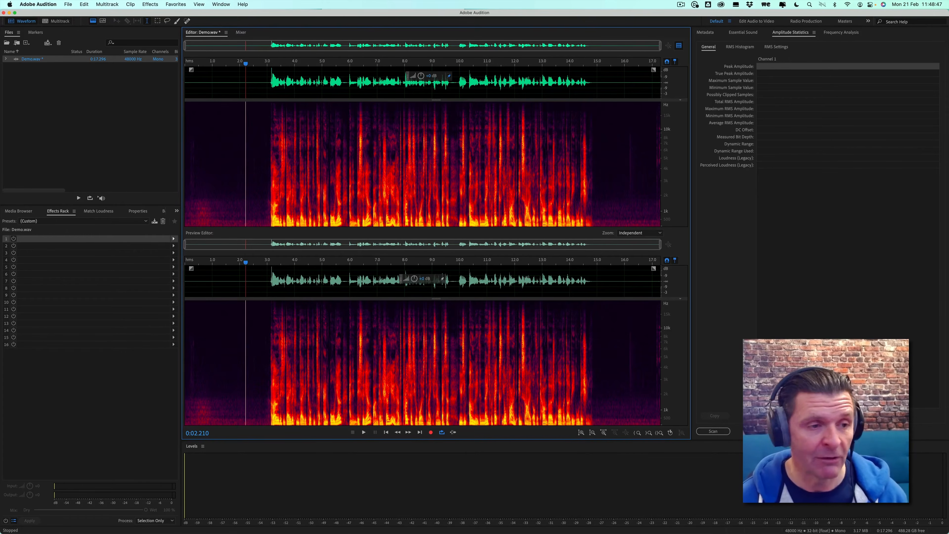
Insert Dynamics into the first rack slot, turning off Compressor and enabling AutoGate
left_click(173, 238)
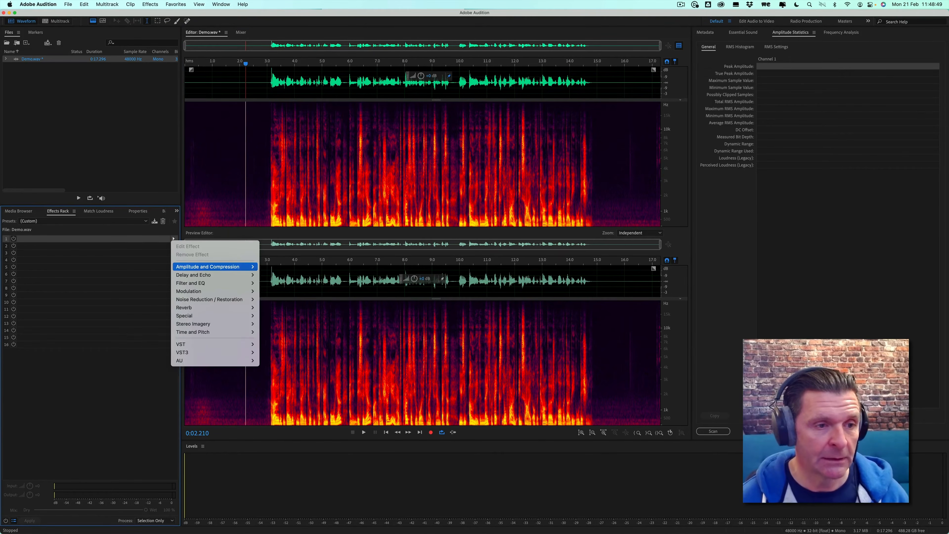
mouse_move(209, 266)
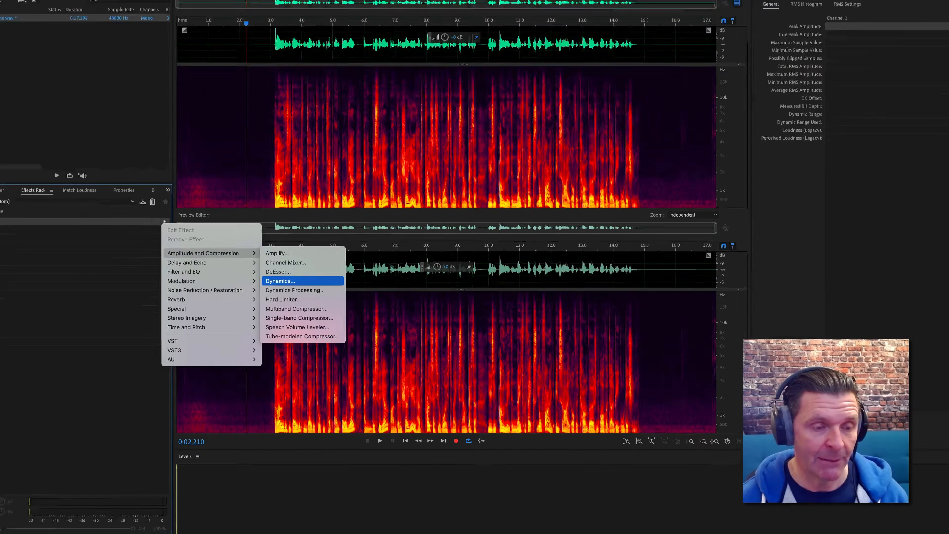
left_click(276, 292)
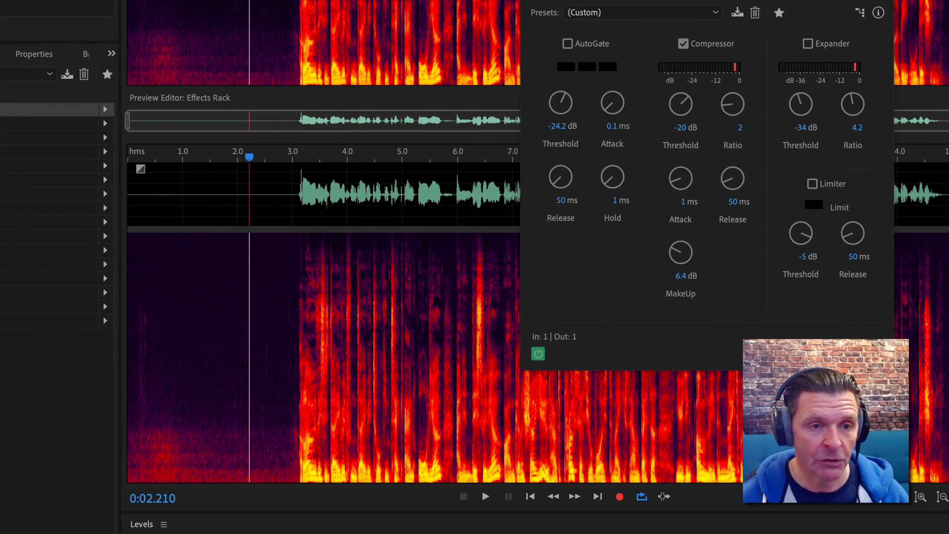
left_click(684, 44)
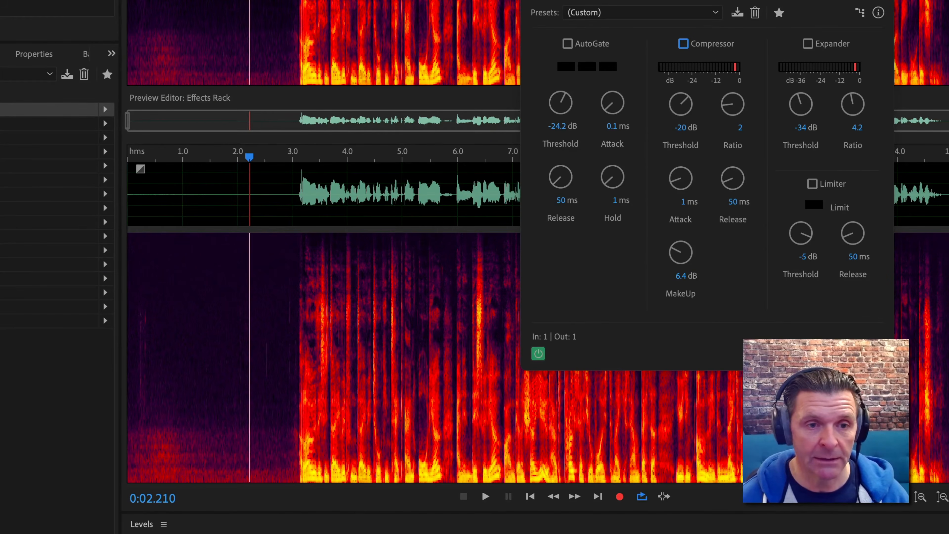
left_click(568, 44)
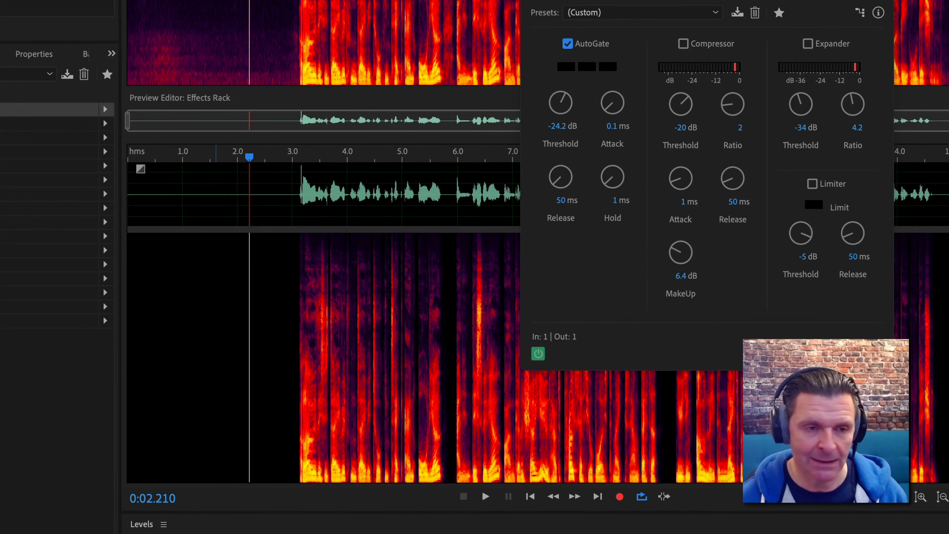
left_click(531, 0)
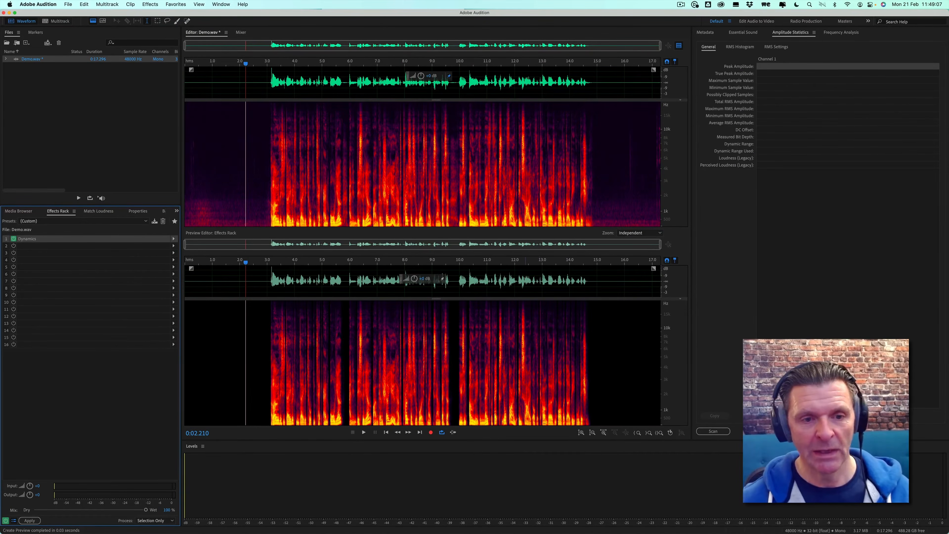
Play back the processed audio from about 12.2 seconds
left_click(523, 295)
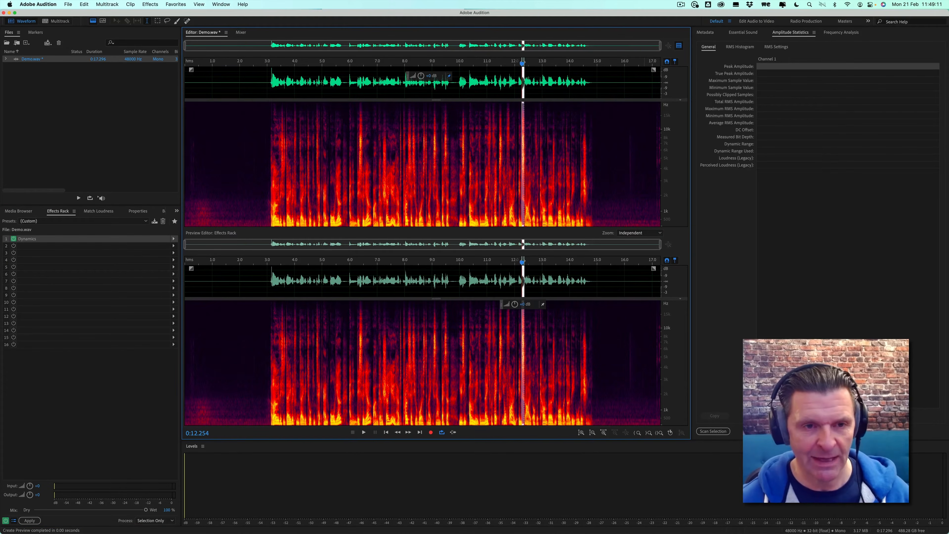
key("space")
key("space")
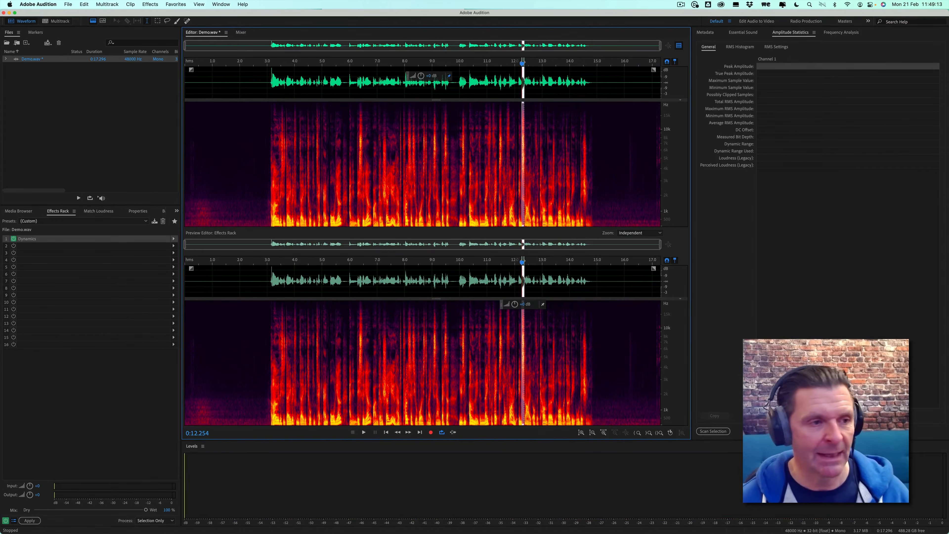
Add a DeEsser effect to the second rack slot
left_click(173, 245)
mouse_move(209, 274)
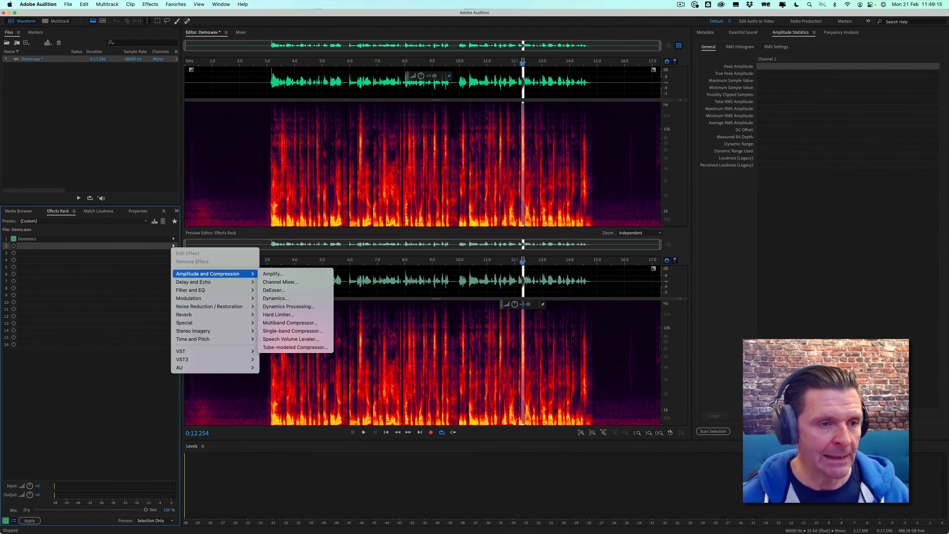
left_click(274, 290)
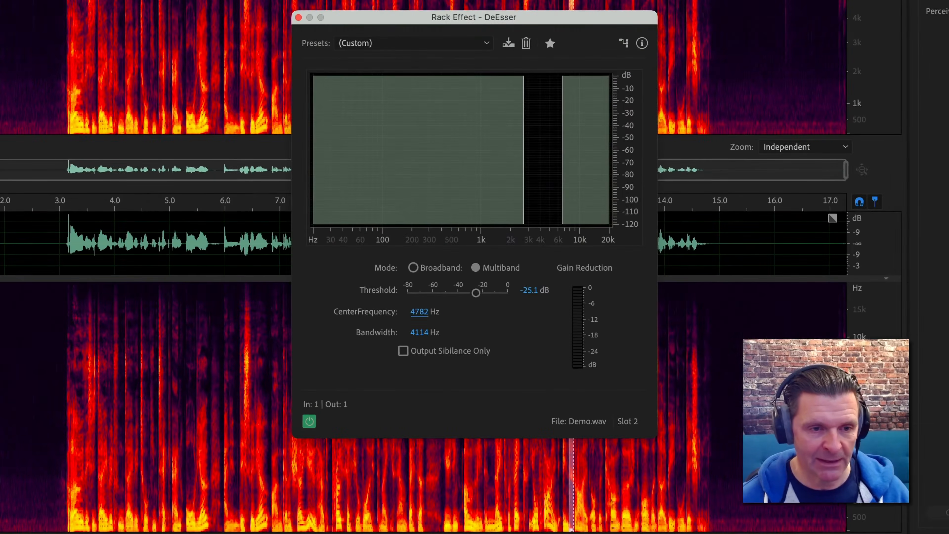
Set the DeEsser center frequency to 7000 Hz and its threshold to about -30 dB, then close it
left_click(447, 315)
type("7")
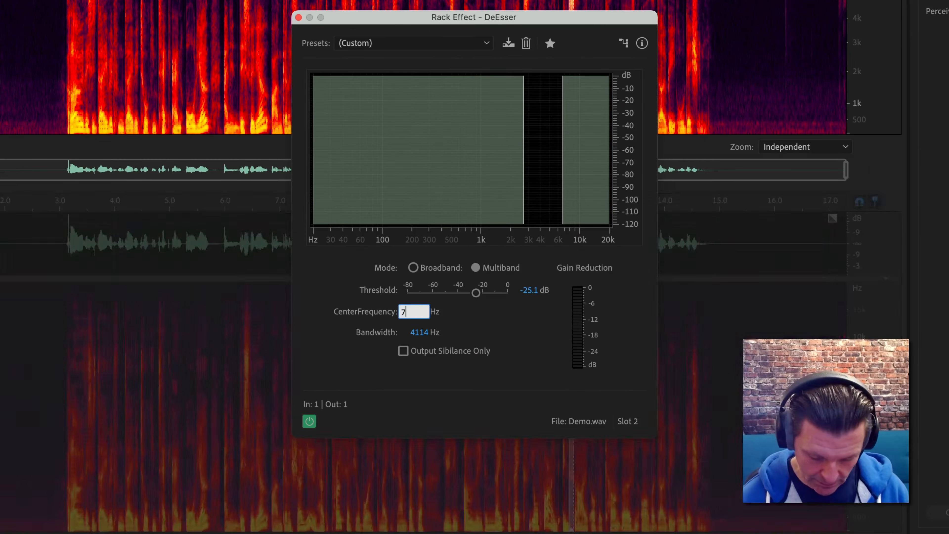
type("000")
key("Return")
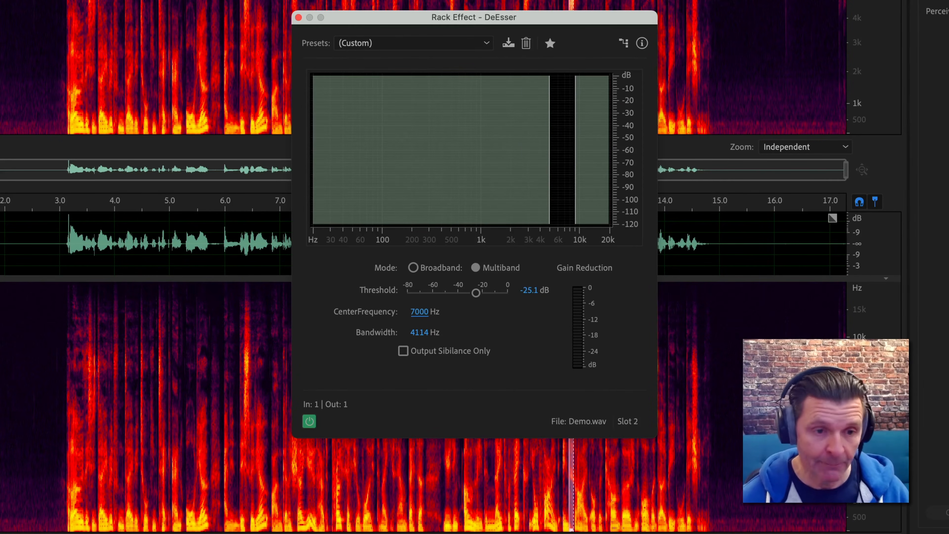
left_click_drag(476, 293, 471, 293)
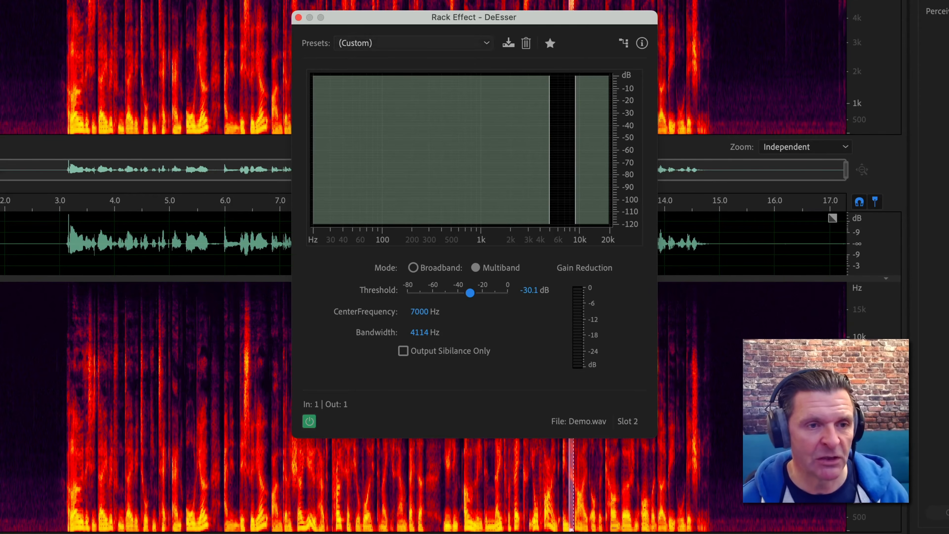
left_click(298, 18)
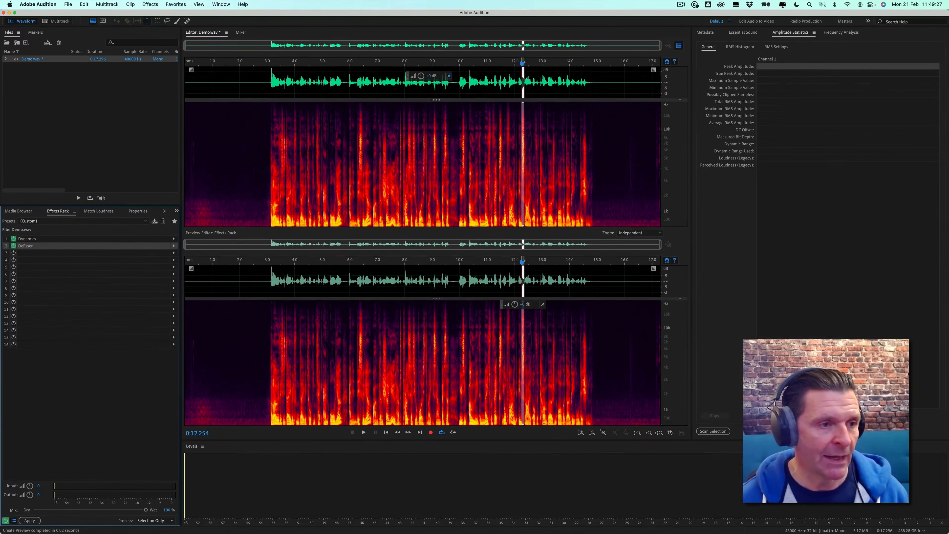
Move the Dynamics and DeEsser effects down one slot, leaving the first slot empty
left_click_drag(27, 238, 27, 246)
left_click(181, 347)
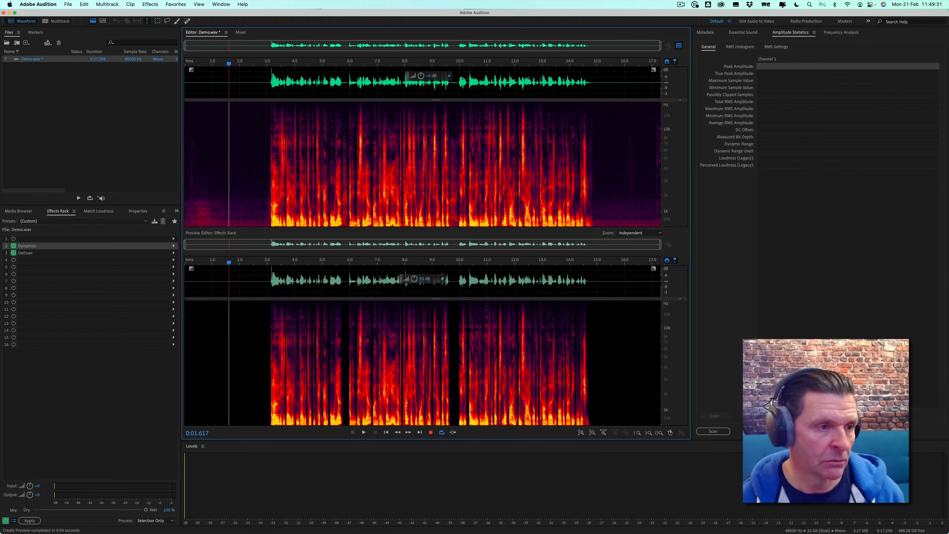
left_click(97, 253)
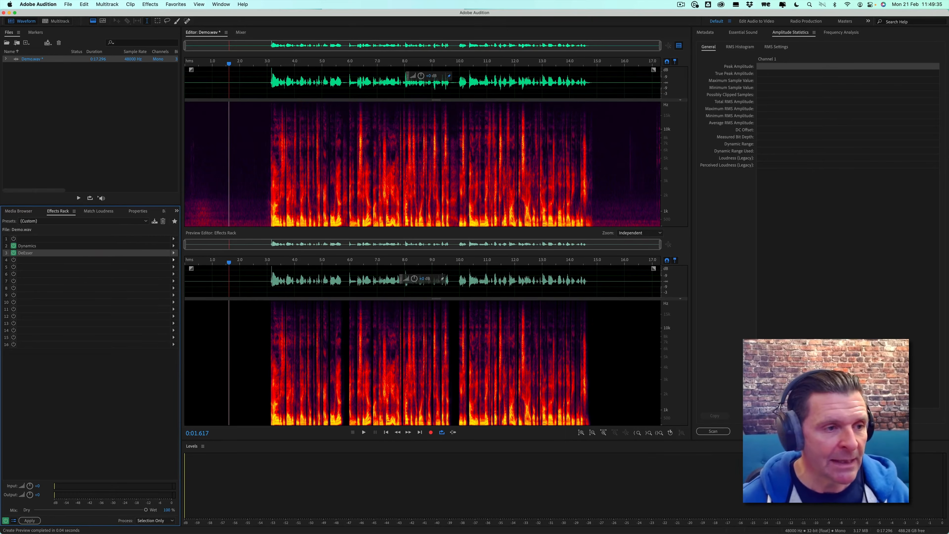
Insert a Parametric Equalizer into the fourth slot and load its Default preset
left_click(172, 259)
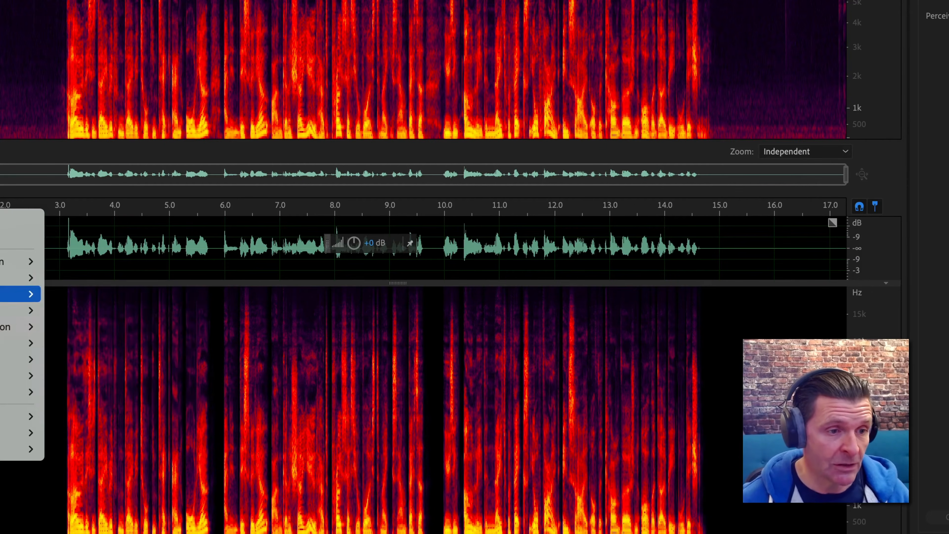
mouse_move(19, 295)
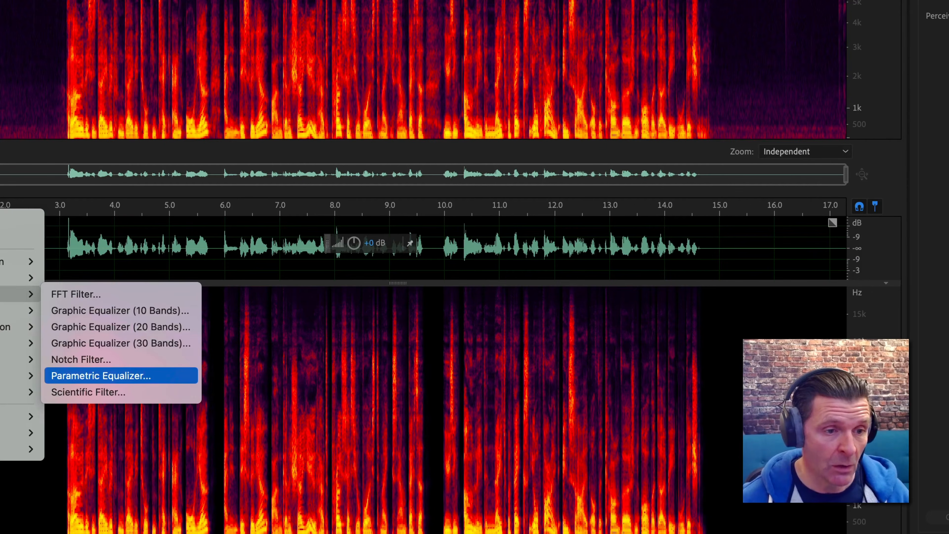
left_click(101, 376)
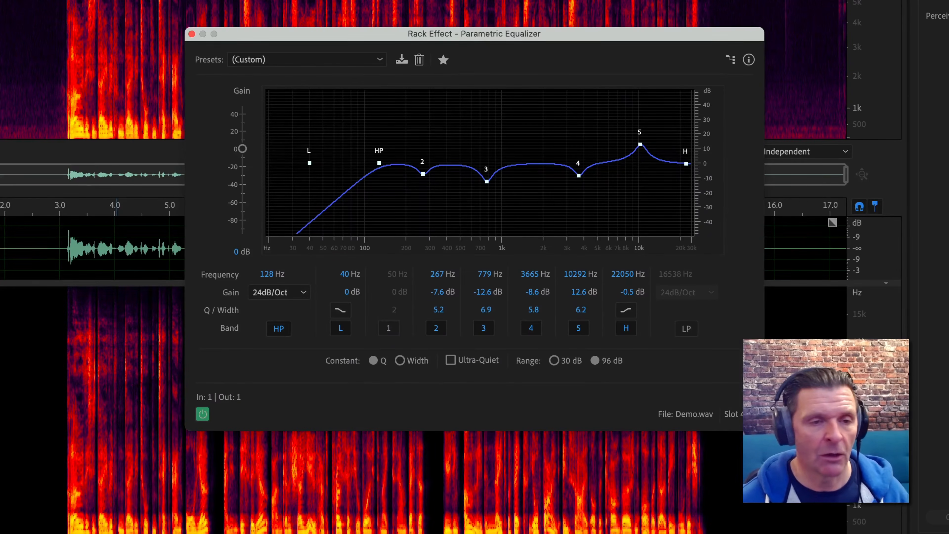
left_click(307, 60)
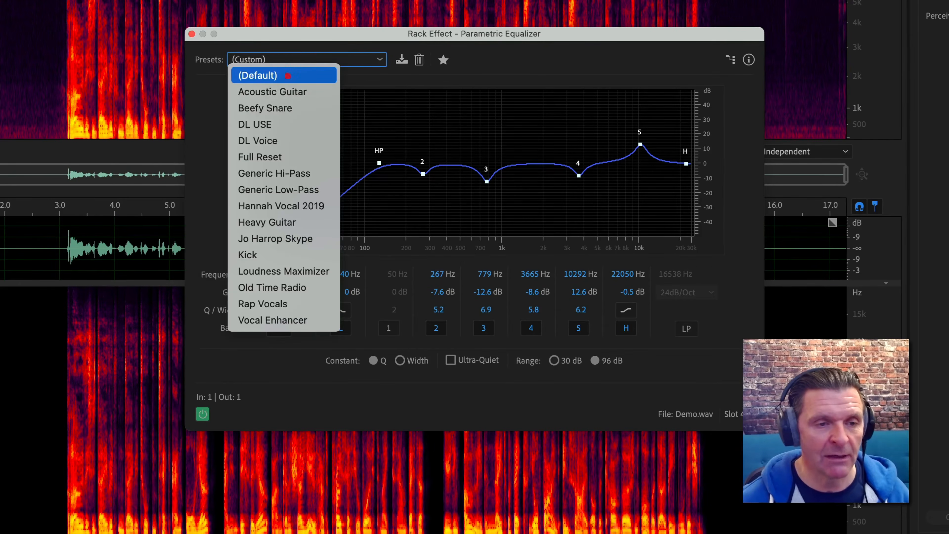
left_click(288, 76)
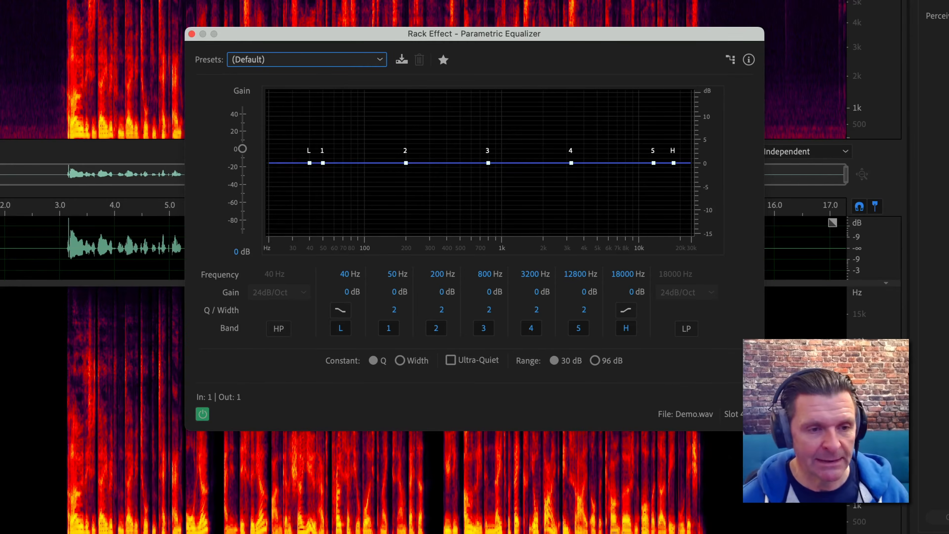
Enable the equalizer's high-pass band and set its frequency to 100 Hz
left_click(278, 329)
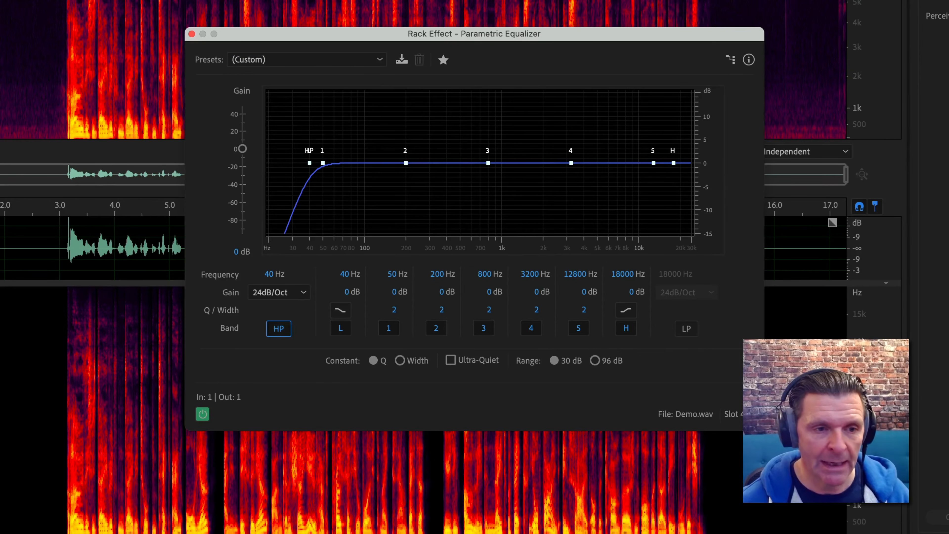
left_click(269, 274)
type("100")
key("Return")
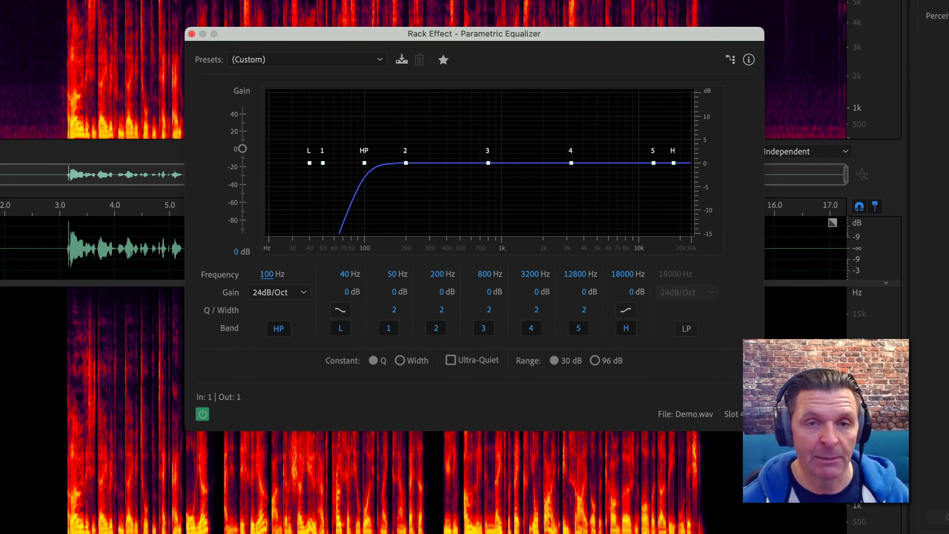
Raise the high shelf to about 6.7 dB at about 9604 Hz and switch its shelf slope type
left_click_drag(673, 163, 637, 131)
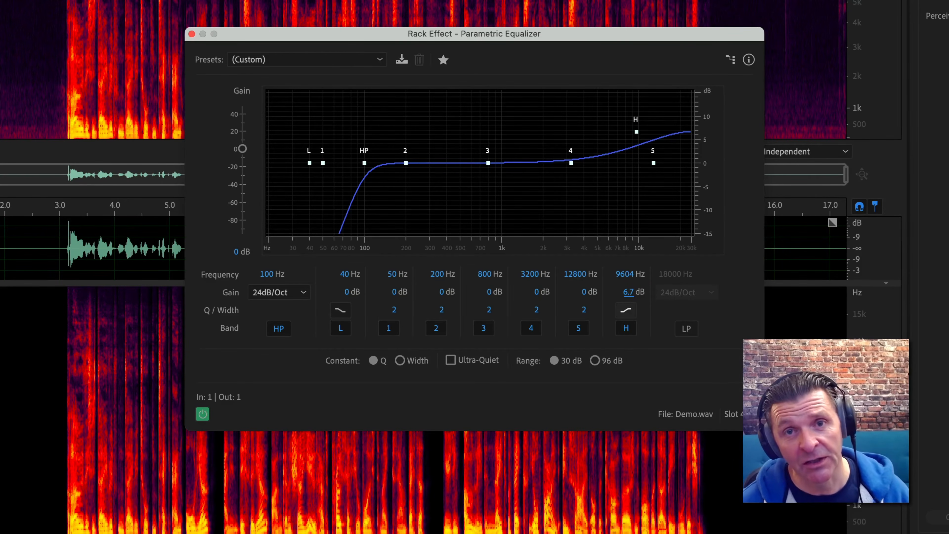
left_click(626, 309)
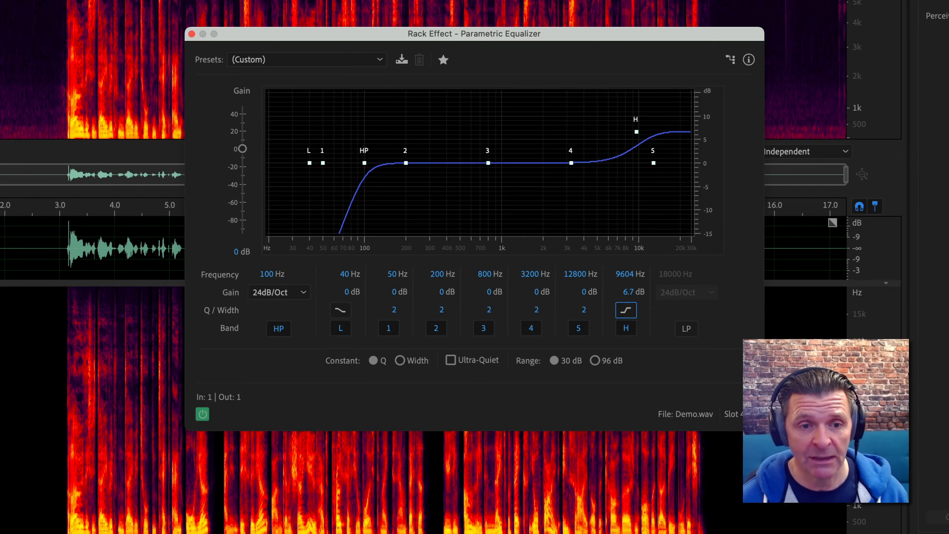
Switch the high shelf's slope type again and cut band 3 at 800 Hz by 2.5 dB with a Q of 12.8
left_click(626, 309)
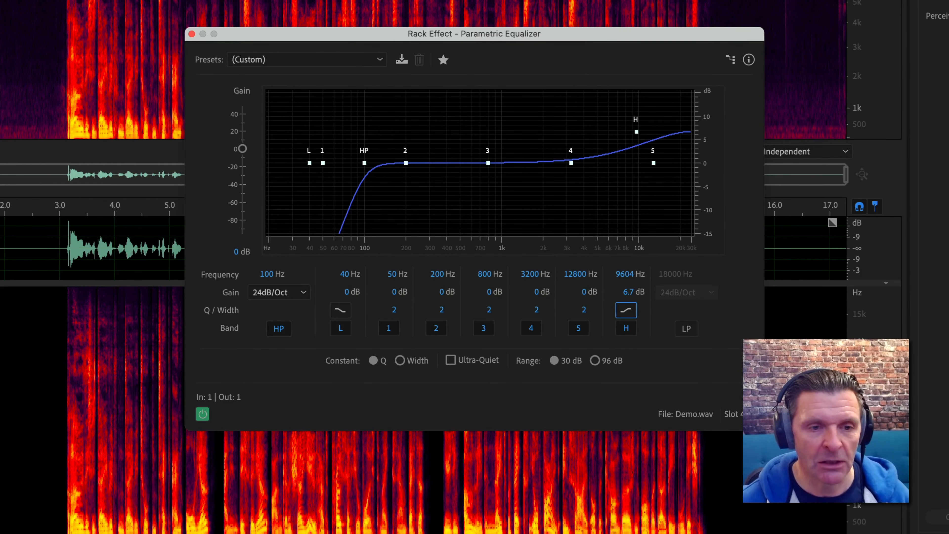
left_click_drag(488, 309, 570, 311)
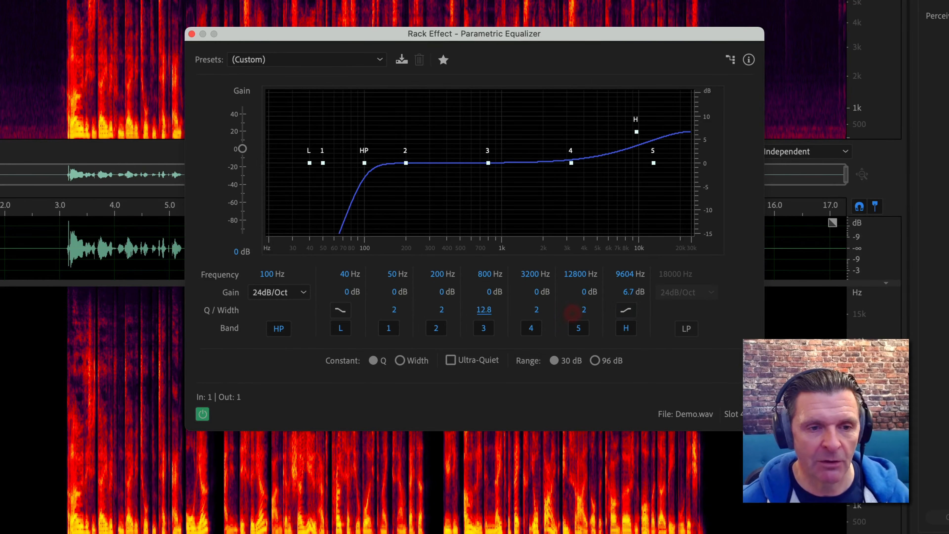
mouse_move(489, 292)
left_mouse_down()
mouse_move(521, 292)
mouse_move(471, 292)
left_mouse_up()
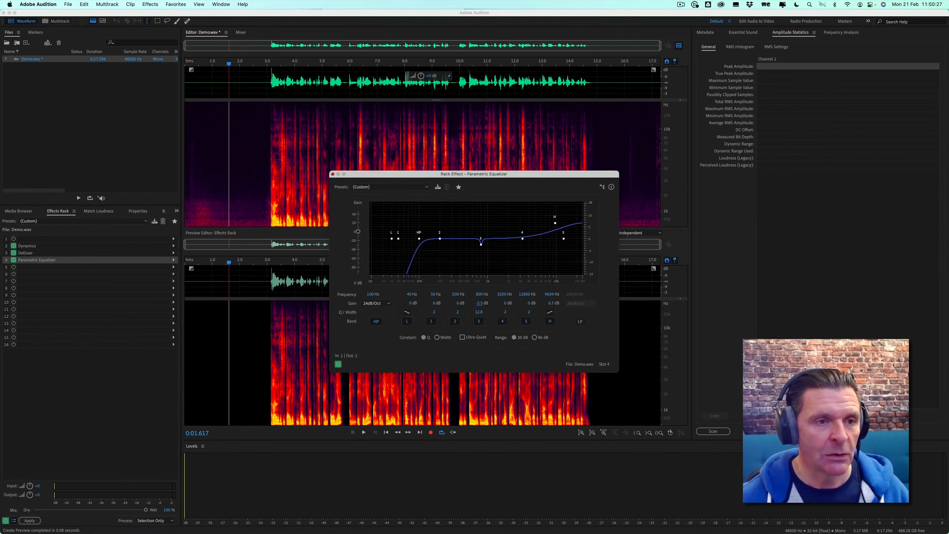
left_click(192, 34)
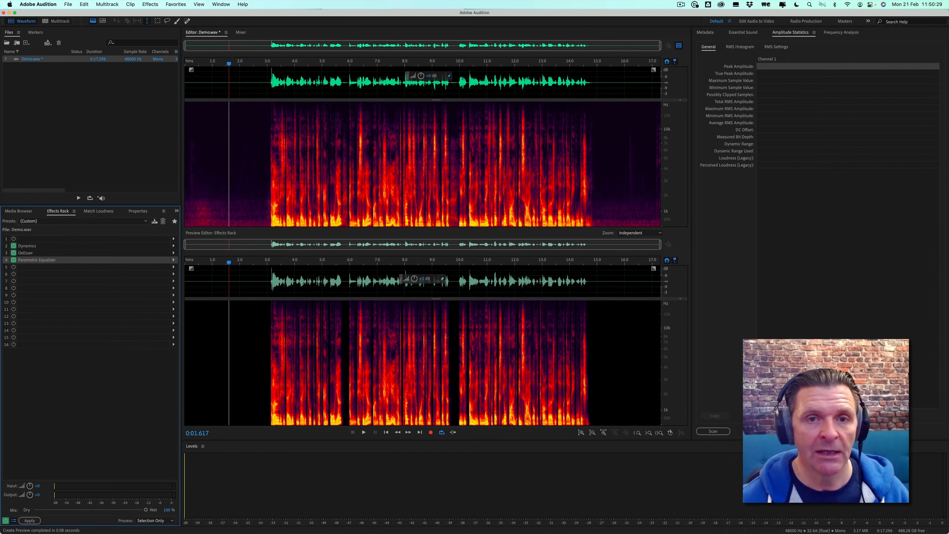
Compare the original and processed preview of the recording in waveform and spectral views
left_click(679, 45)
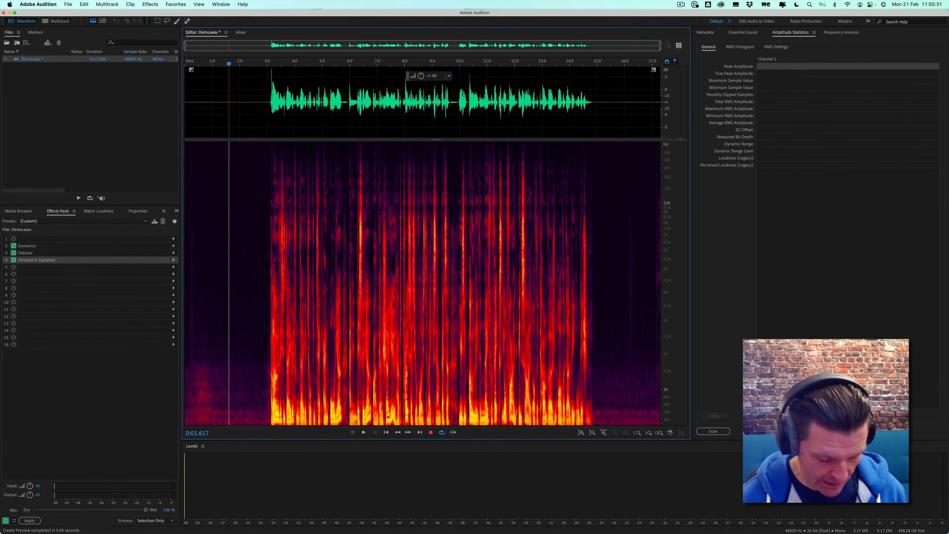
key("shift+d")
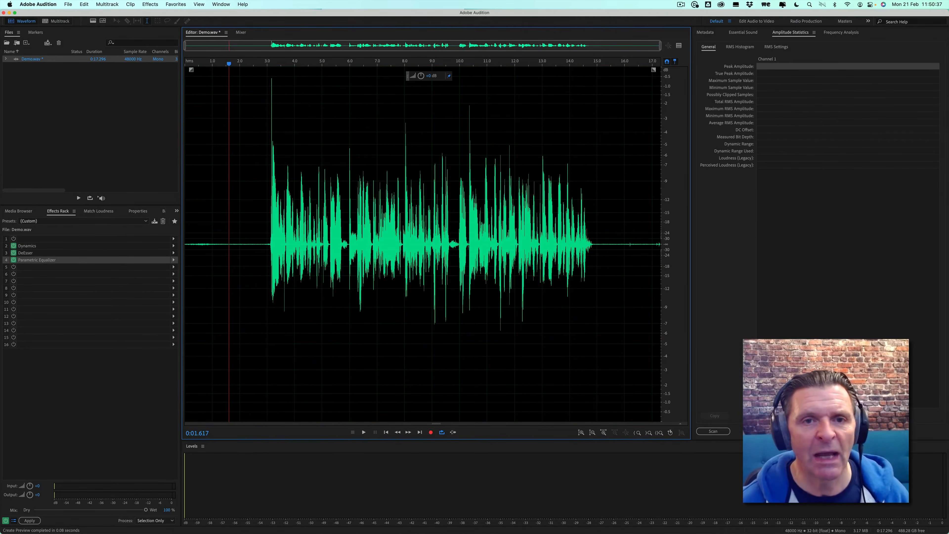
left_click(679, 45)
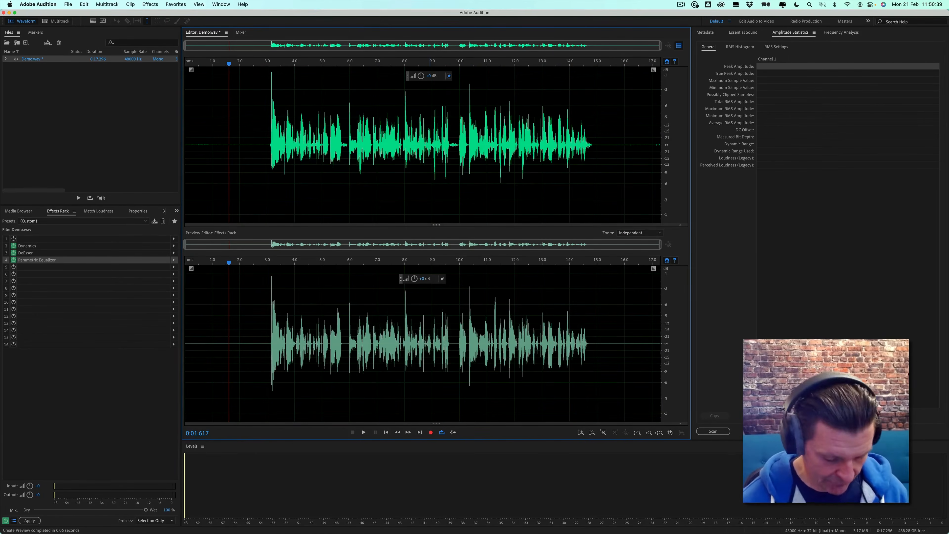
key("shift+d")
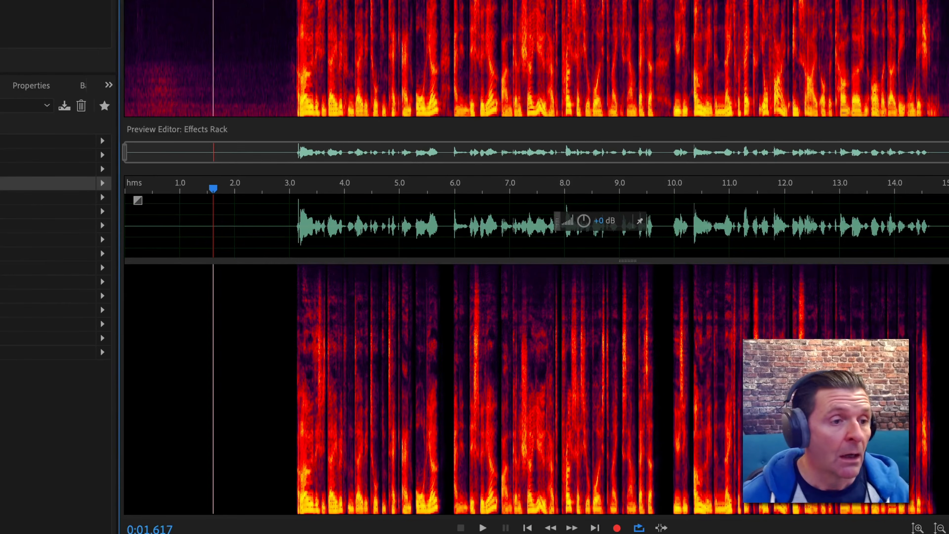
left_click(103, 197)
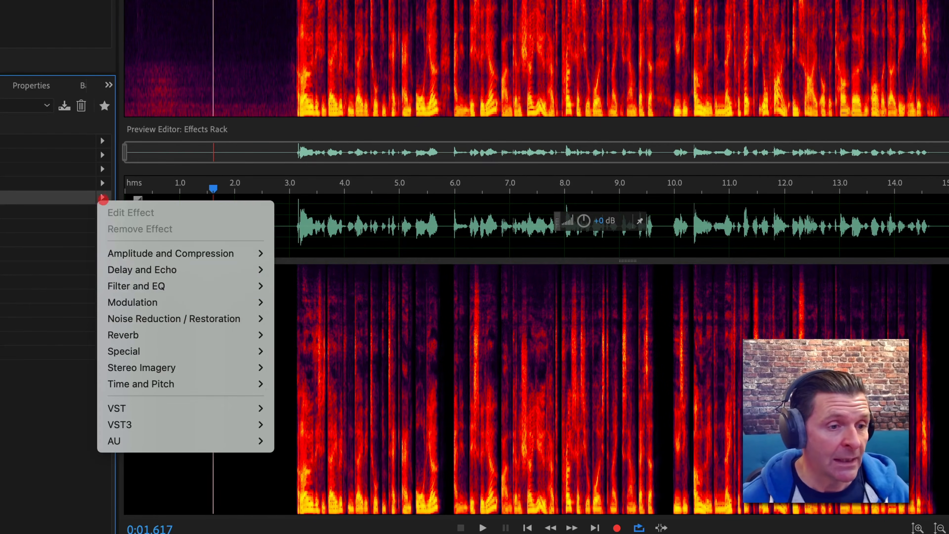
mouse_move(170, 253)
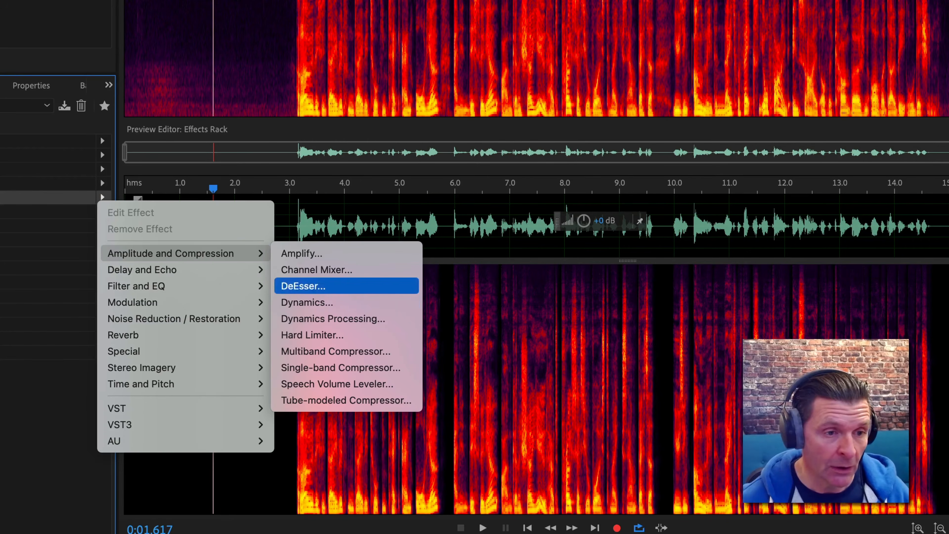
left_click(307, 302)
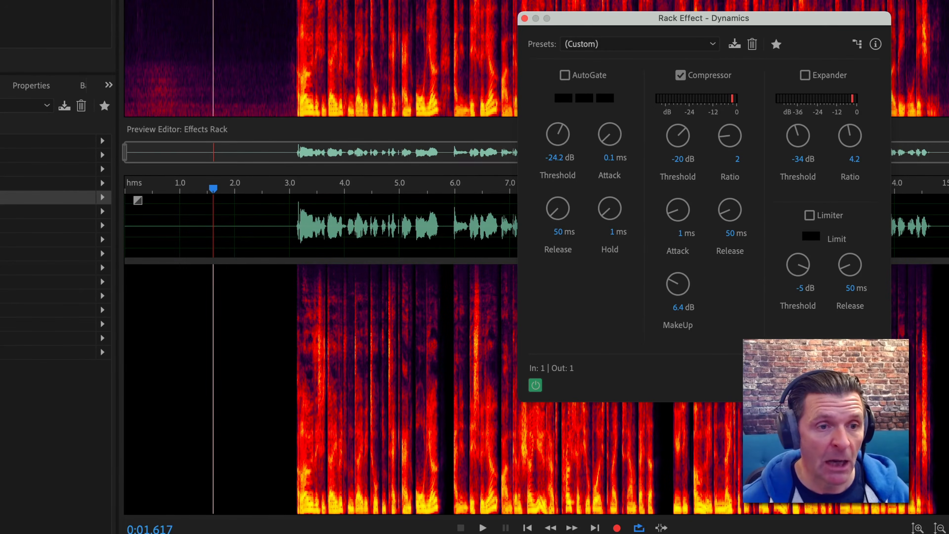
left_click(525, 18)
Insert a Tube-modeled Compressor into the fifth rack slot
left_click(102, 197)
mouse_move(171, 253)
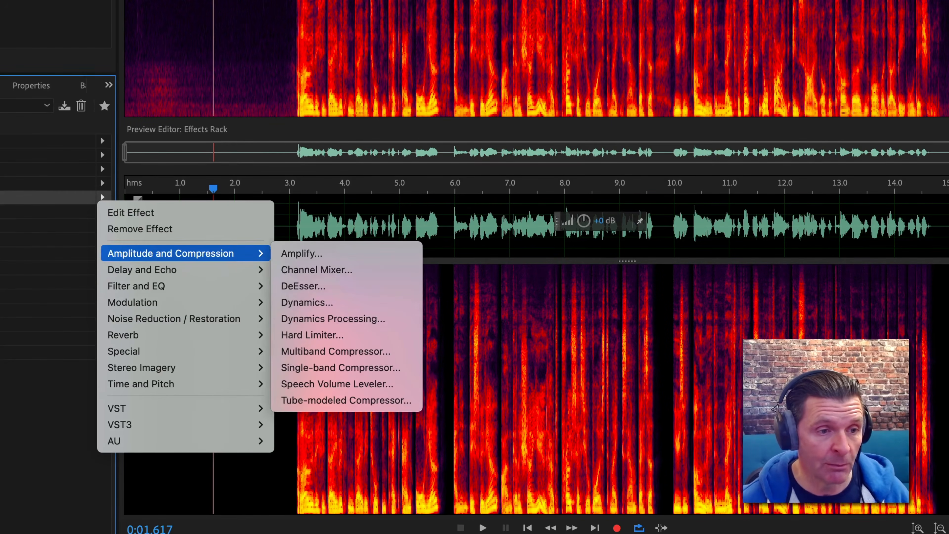
left_click(346, 400)
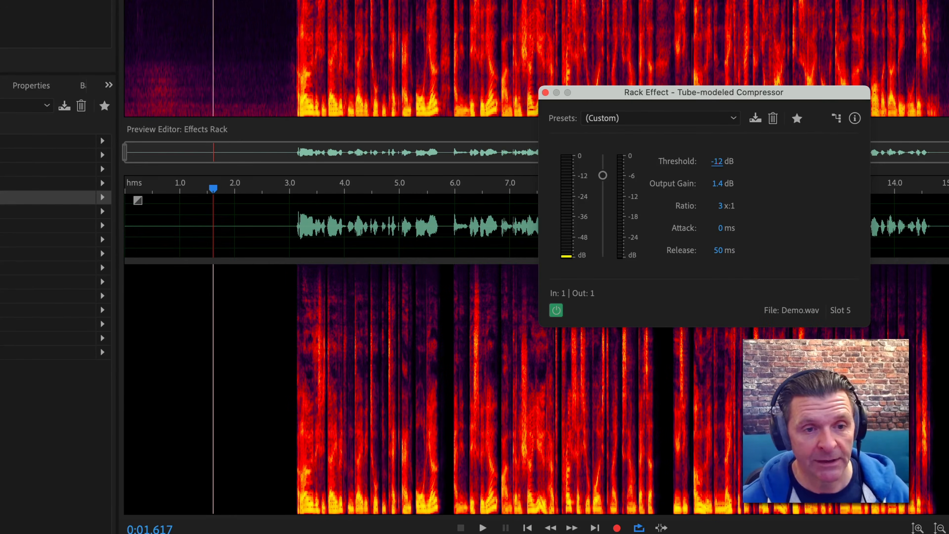
Set the tube compressor's threshold to -10 dB and its ratio to 4:1
left_click(717, 162)
type("-10")
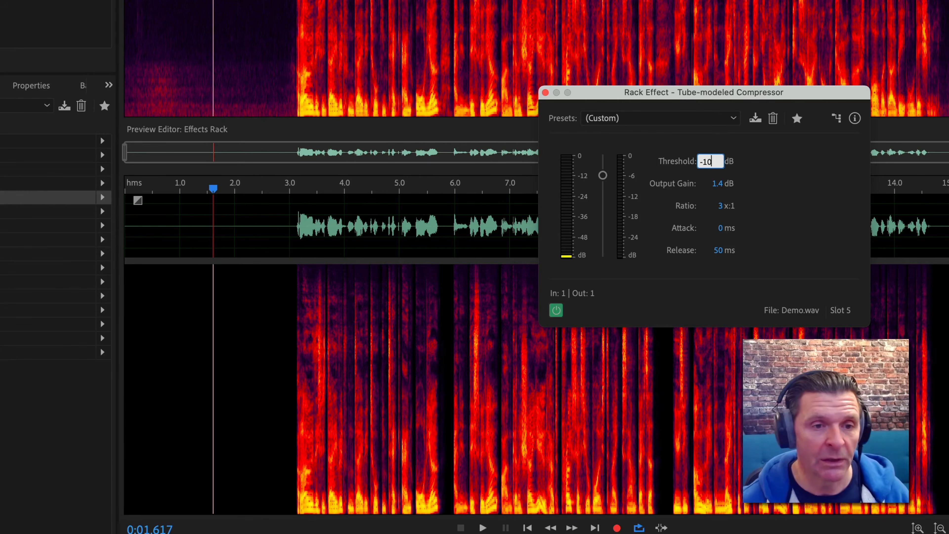
left_click(755, 170)
left_click(720, 206)
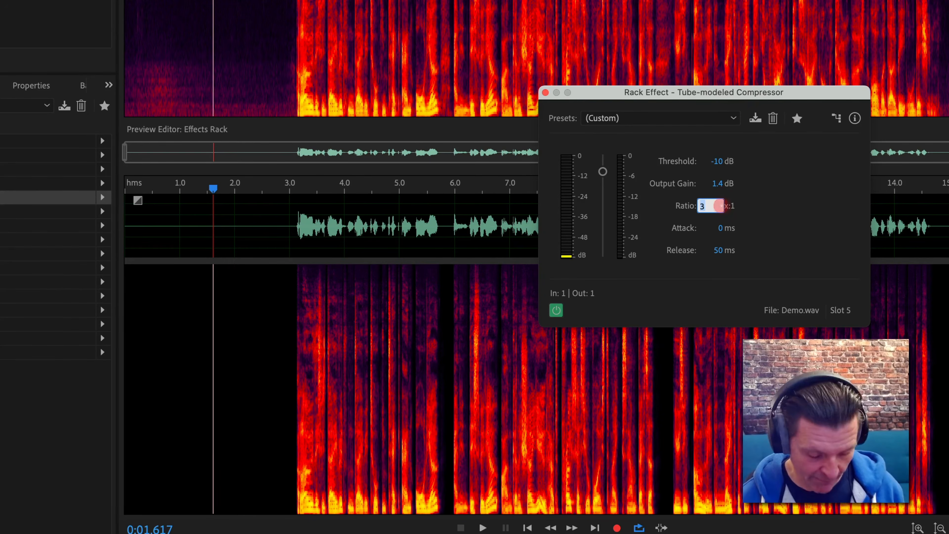
type("4")
key("Return")
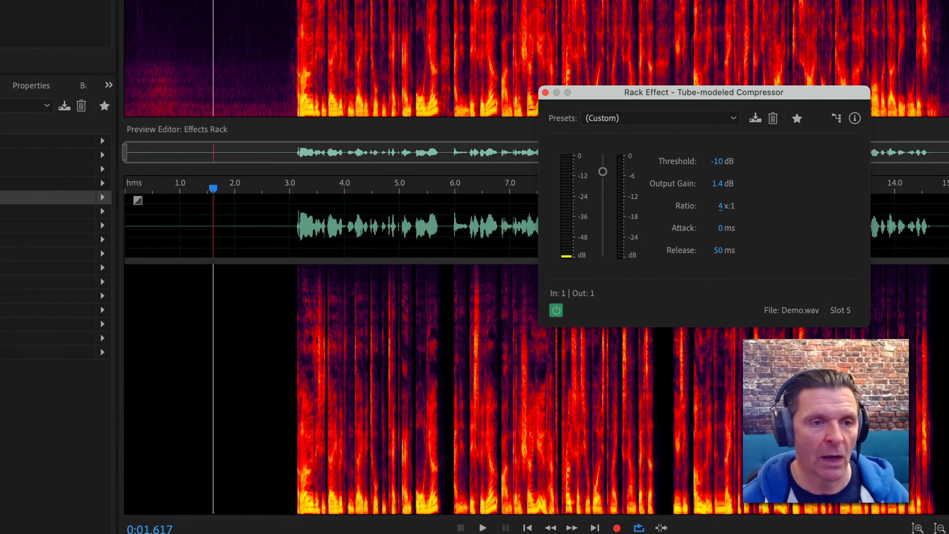
left_click(546, 92)
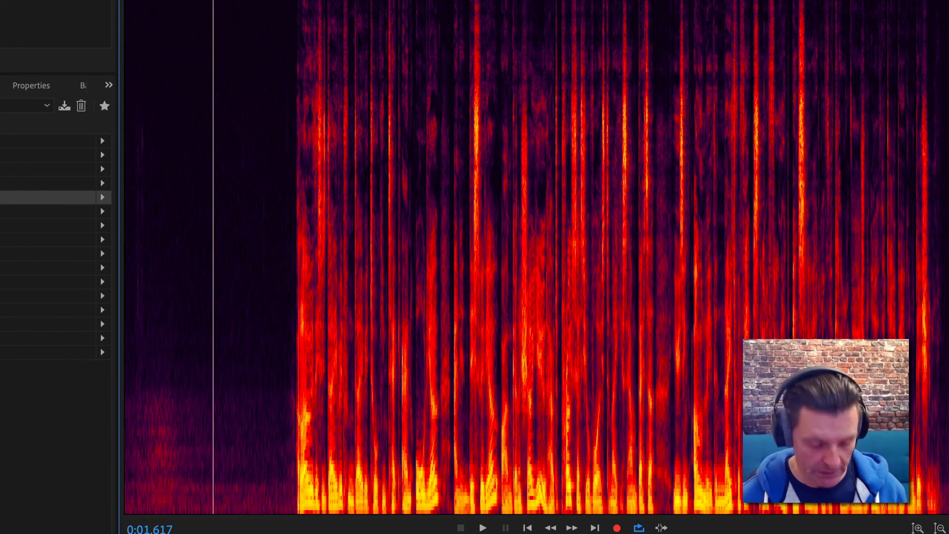
Apply the whole effects rack chain to the recording
key("shift+d")
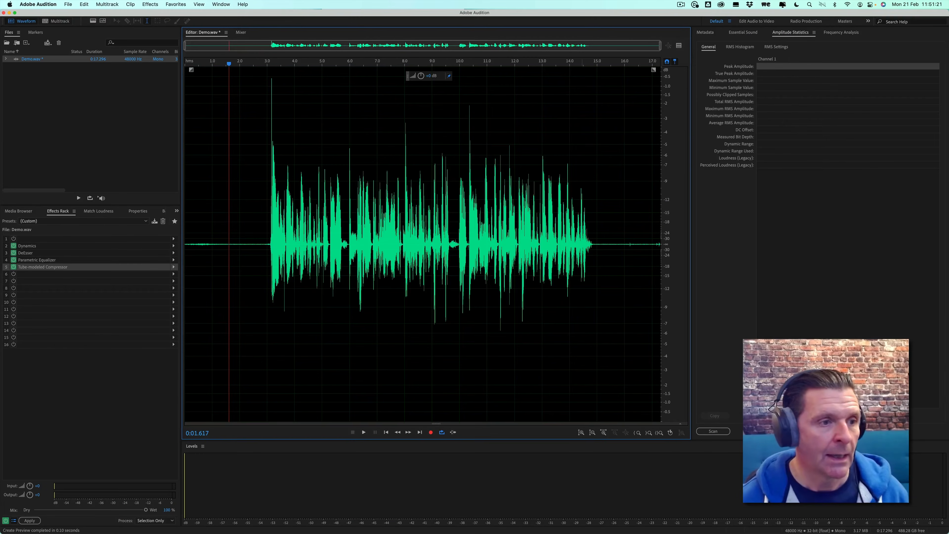
left_click(29, 521)
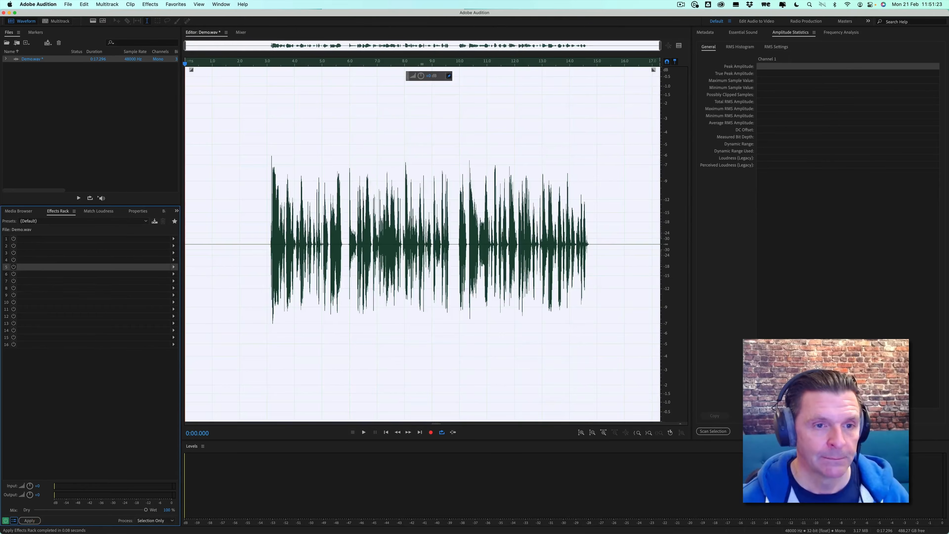
left_click(441, 339)
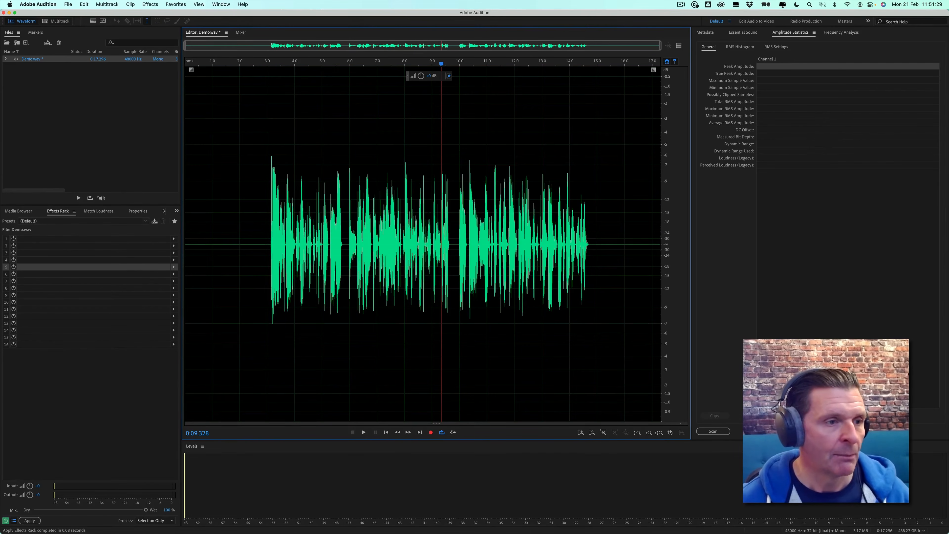
Add the recording to Match Loudness and run it with a target loudness of -16 LUFS
left_click(98, 211)
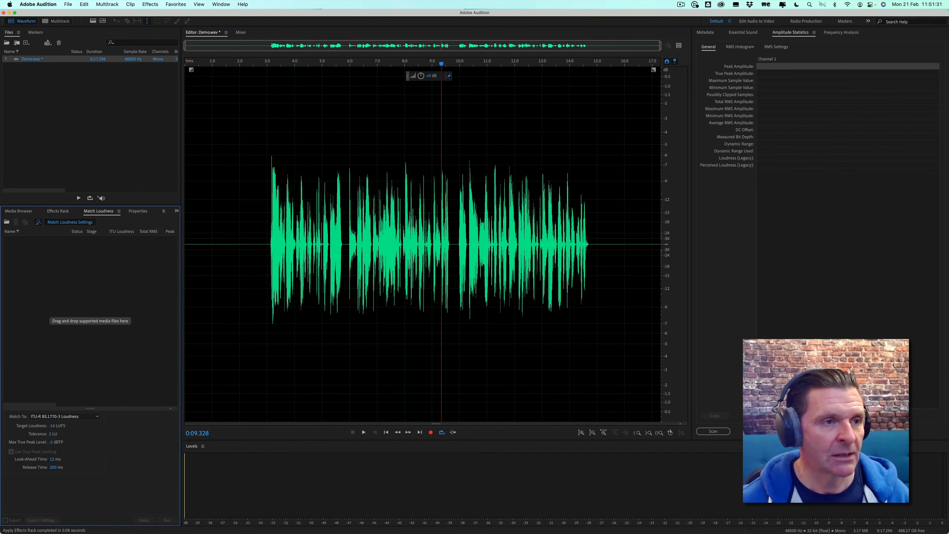
left_click_drag(30, 59, 117, 268)
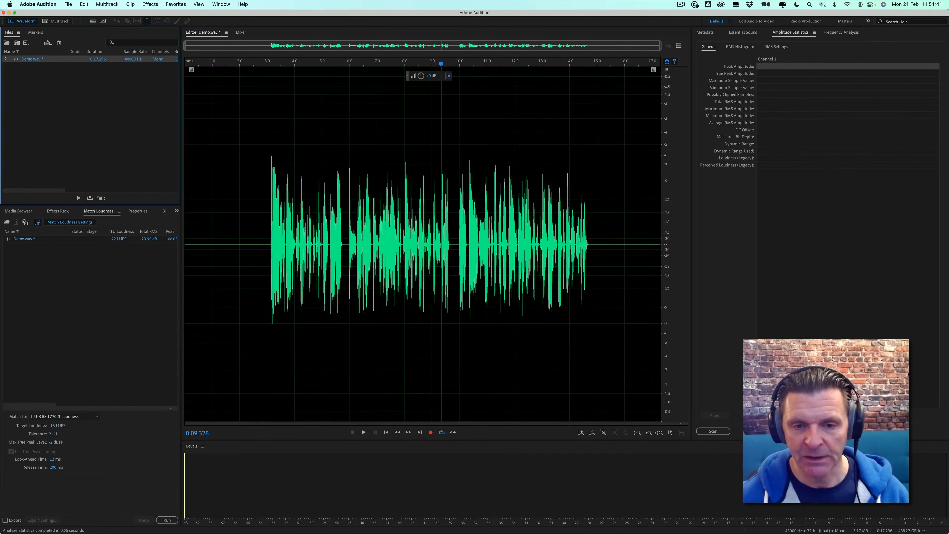
left_click(714, 432)
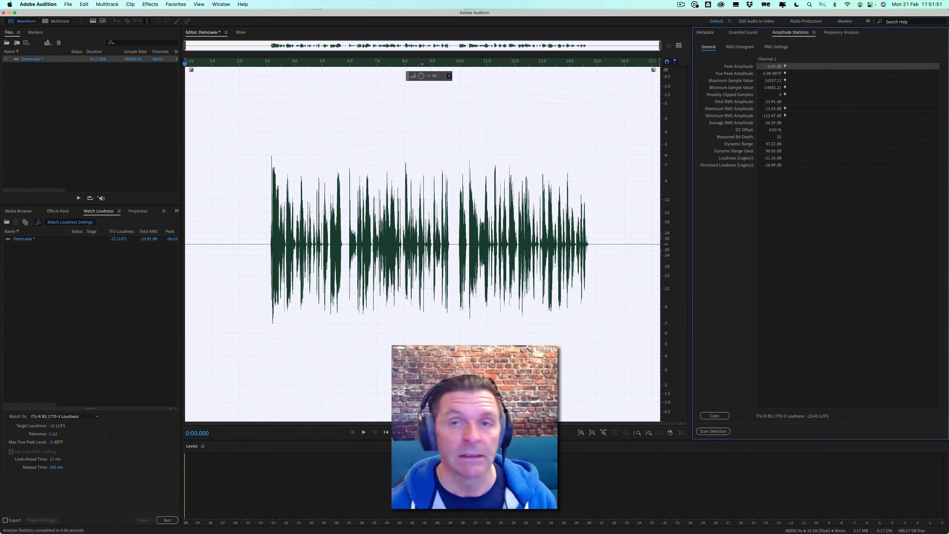
left_click(52, 426)
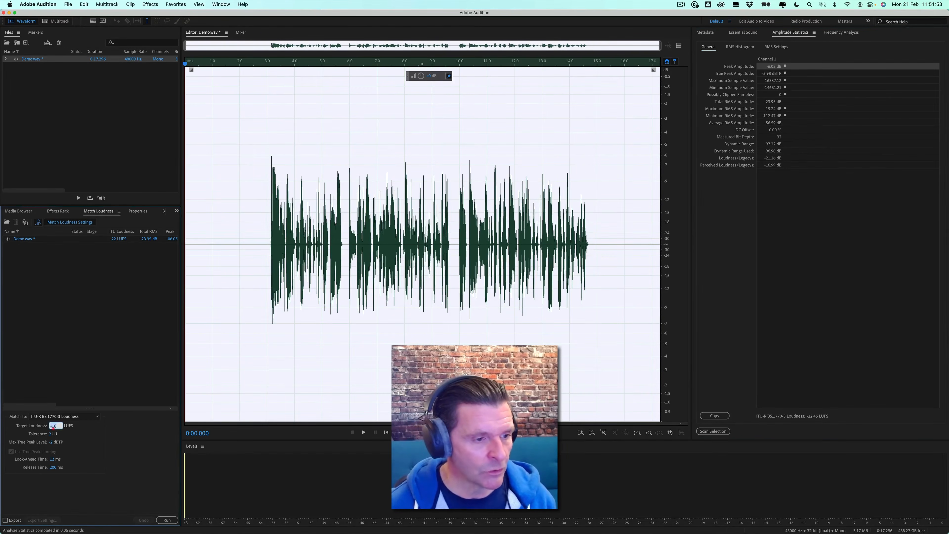
left_click(78, 442)
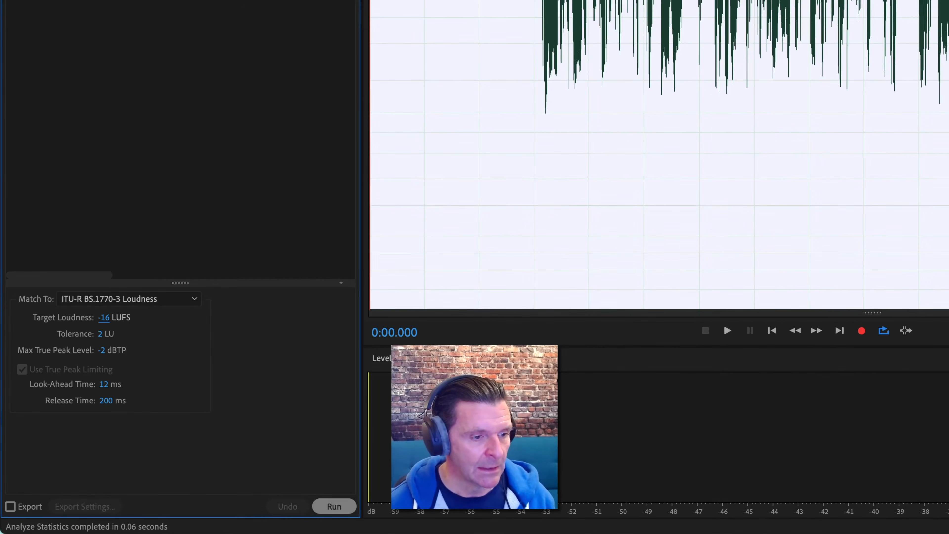
left_click(334, 507)
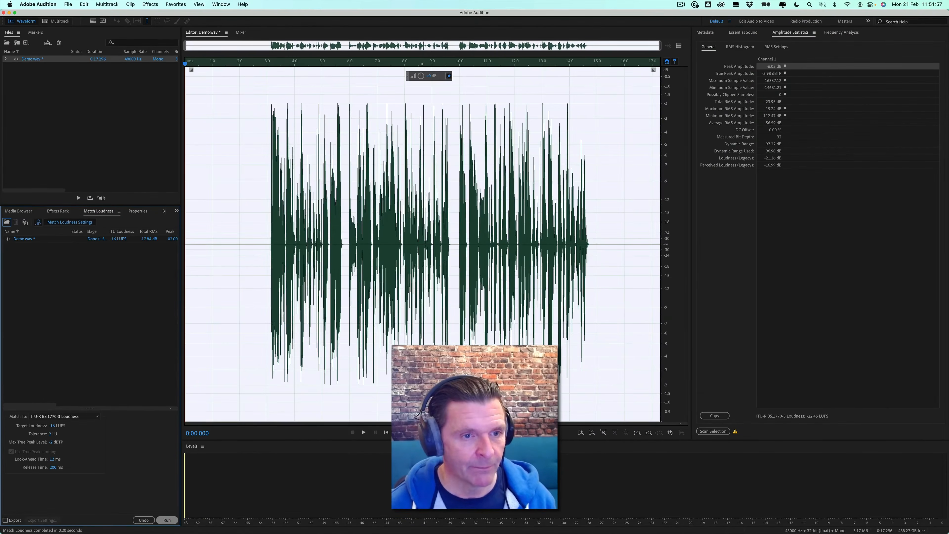
Rescan the amplitude statistics of the loudness-matched recording
left_click(714, 431)
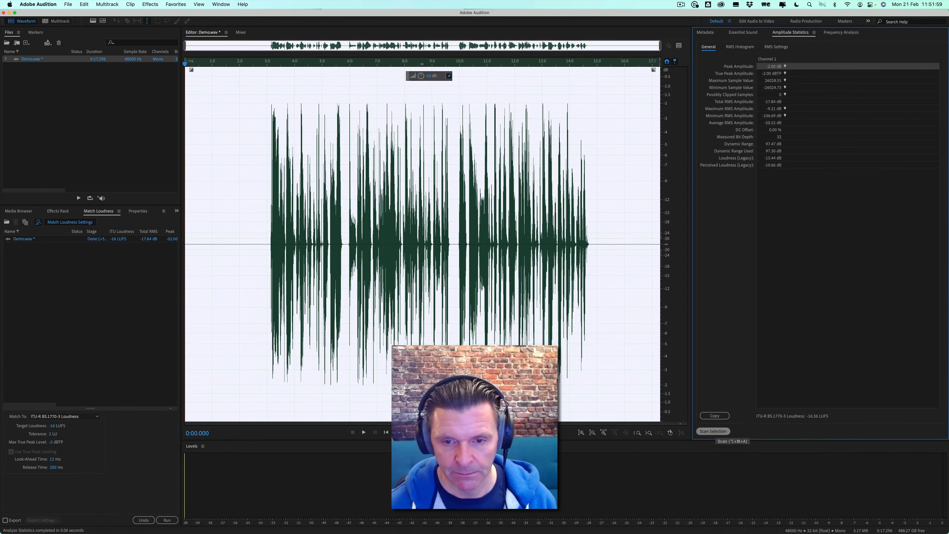
left_click(231, 250)
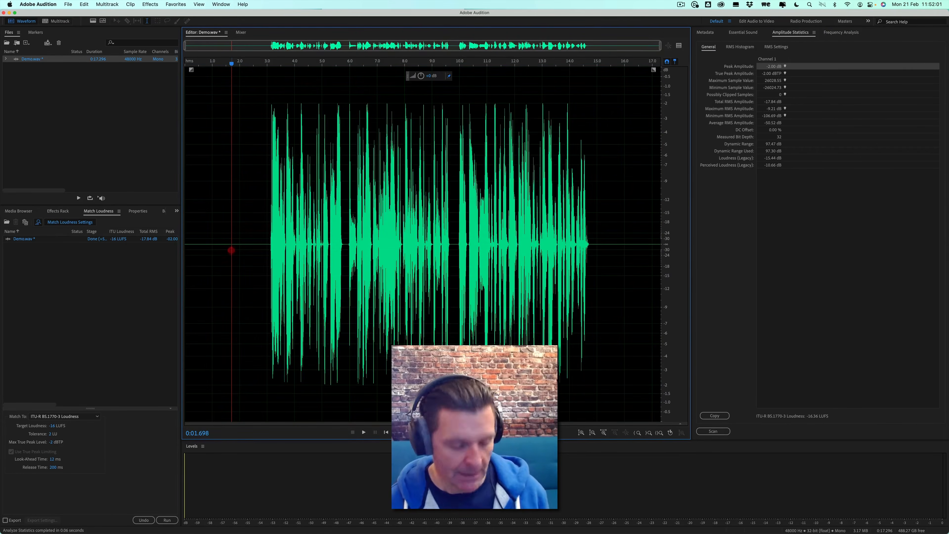
Save the processed recording as Demo.wav
key("super+shift+s")
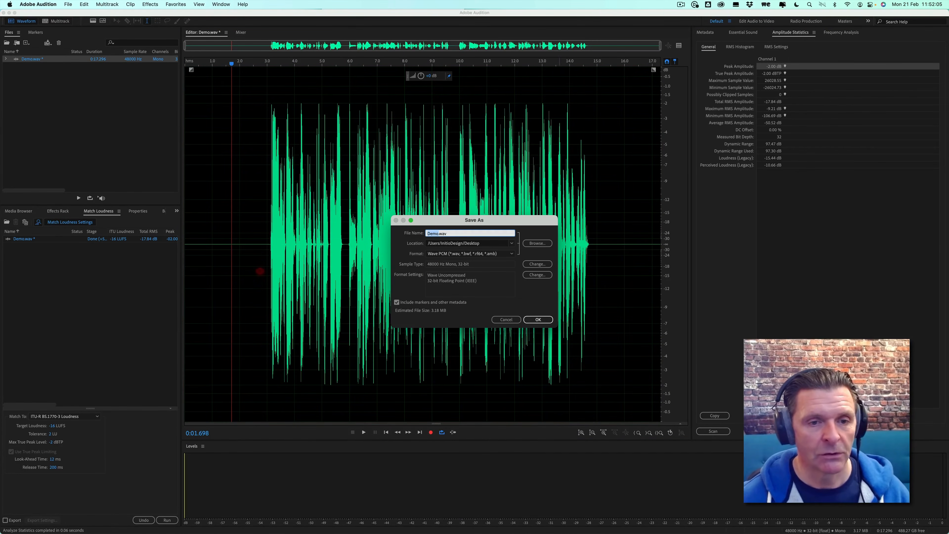
left_click(515, 321)
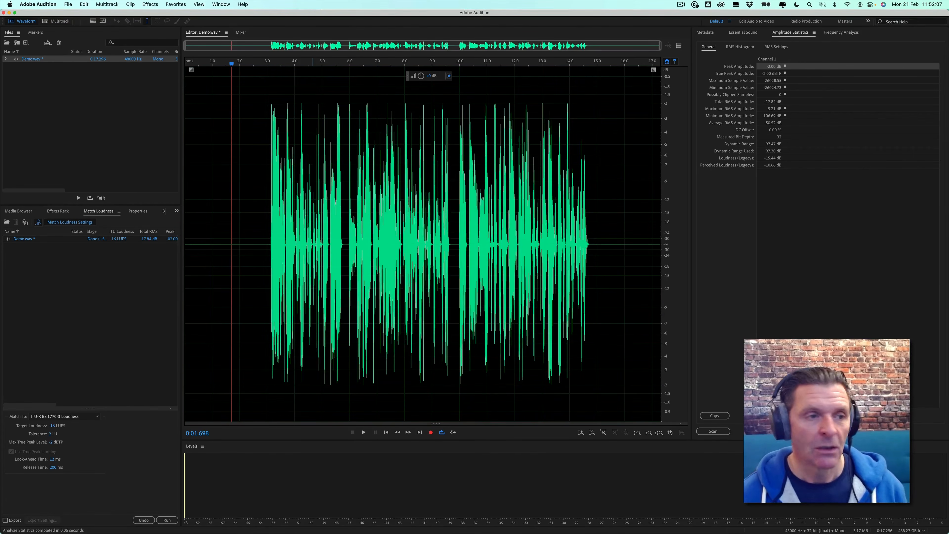